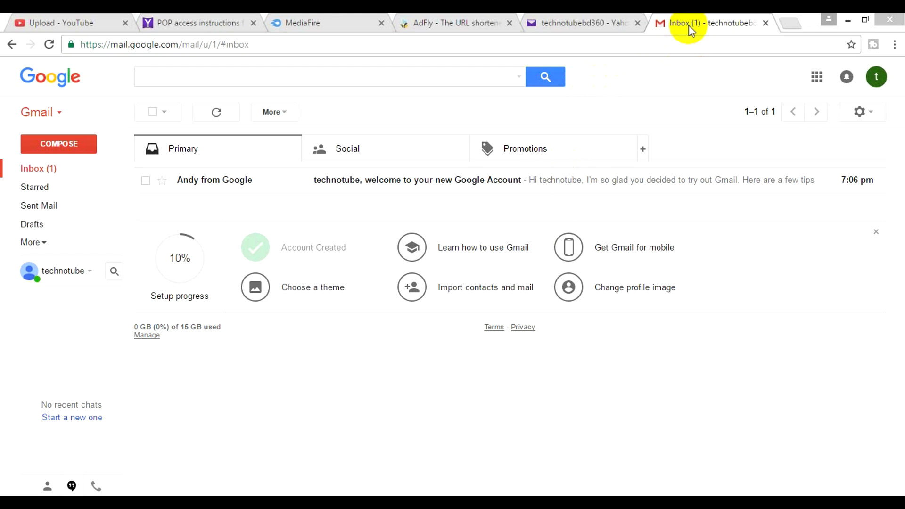
# Check which Gmail account is signed in, then switch to the Yahoo Mail inbox tab
pyautogui.click(874, 84)
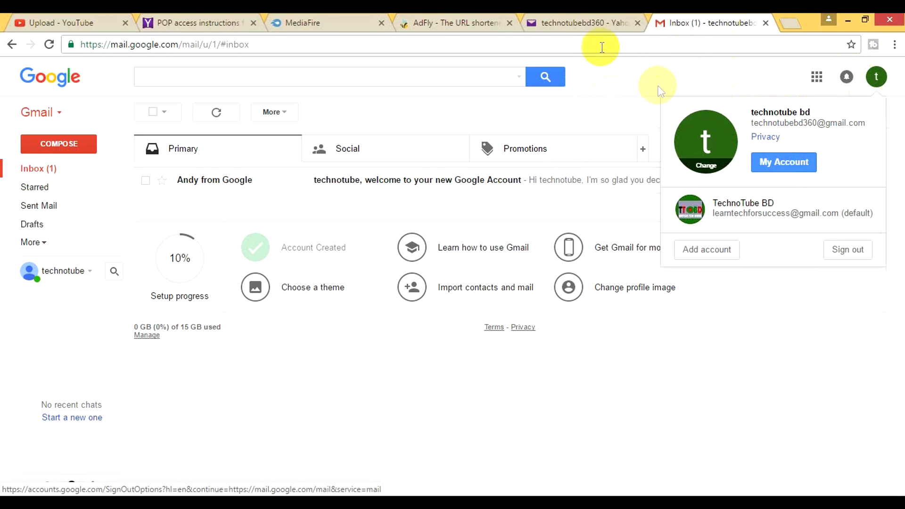
pyautogui.click(590, 27)
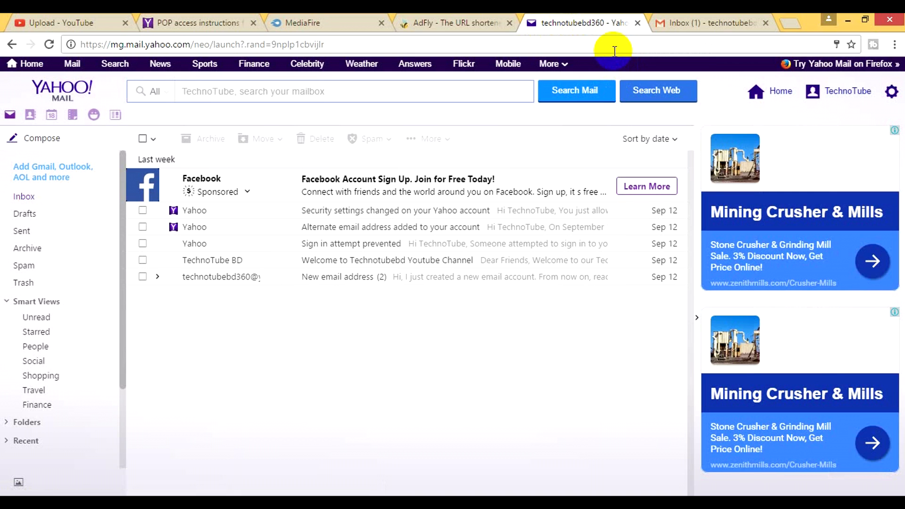
# Minimize Chrome and Word, then search 'outlook' in the Start screen's Apps view and launch Outlook 2007
pyautogui.click(847, 21)
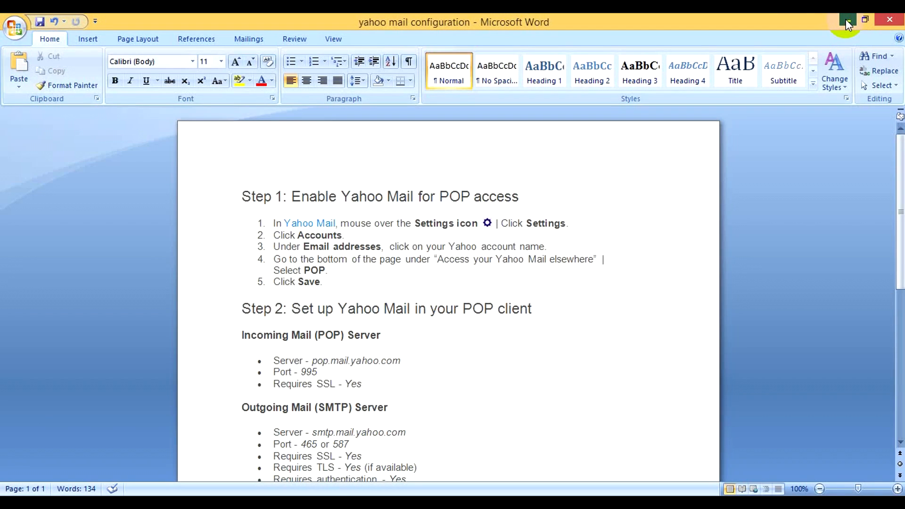
pyautogui.click(845, 21)
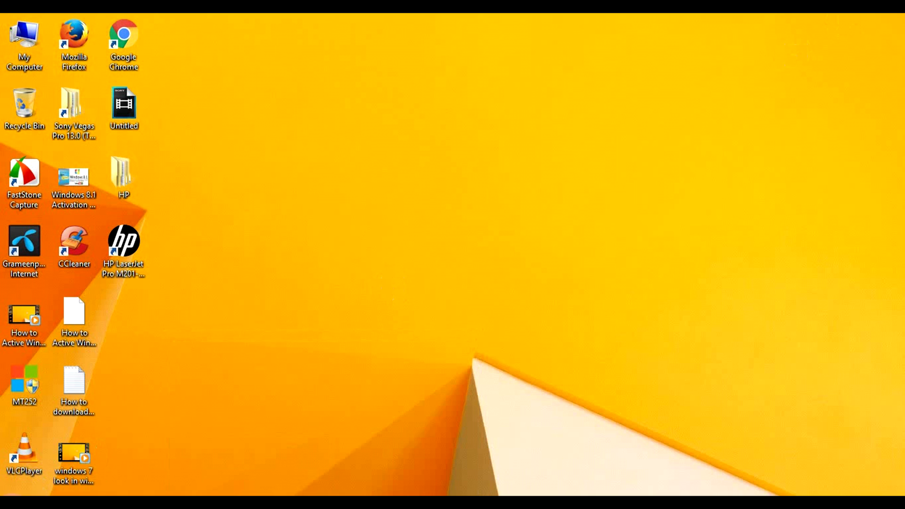
pyautogui.click(12, 495)
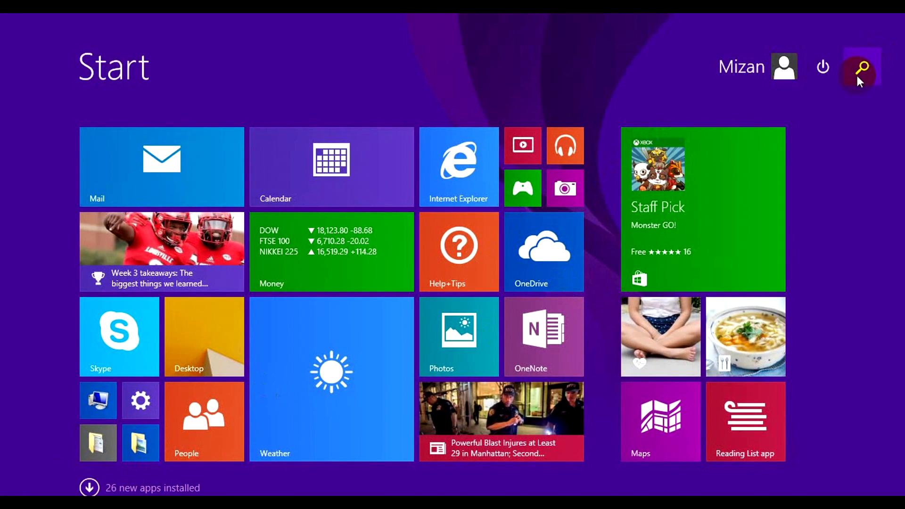
pyautogui.click(90, 487)
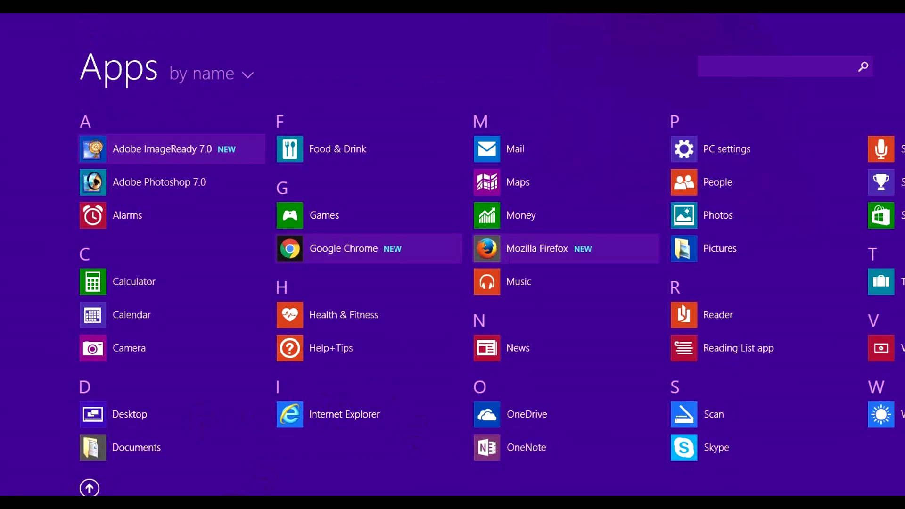
pyautogui.scroll(-10, 583, 485)
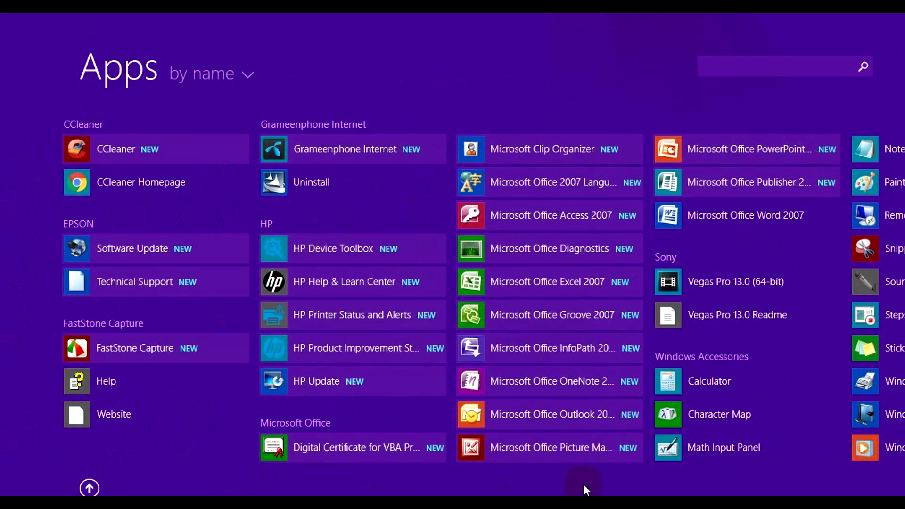
pyautogui.scroll(-3, 783, 448)
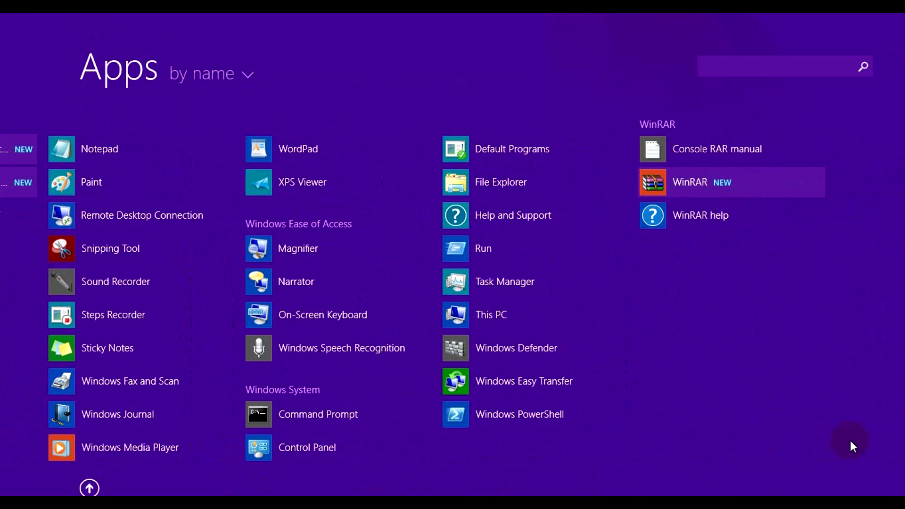
pyautogui.click(738, 64)
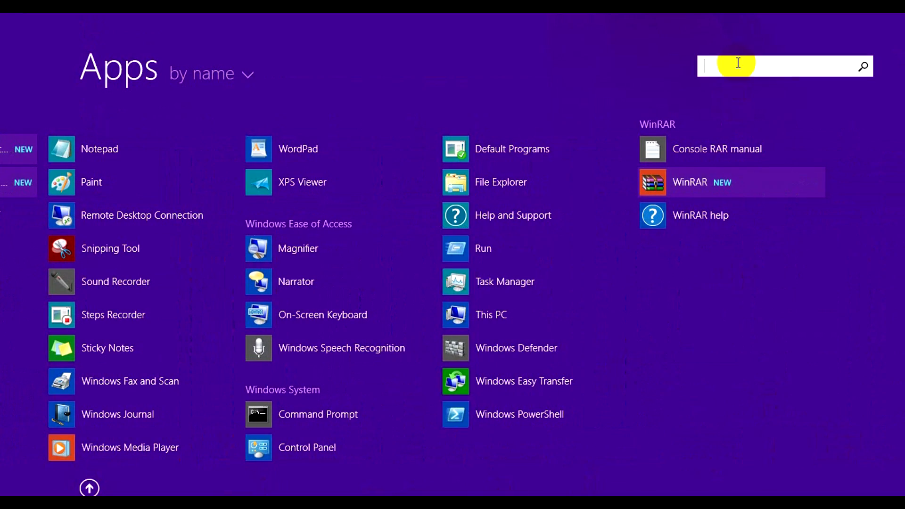
pyautogui.write('ou')
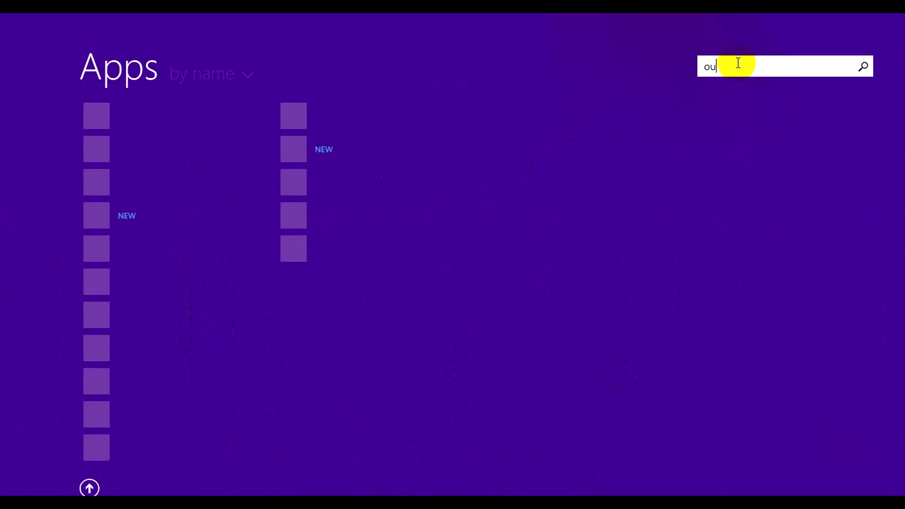
pyautogui.write('tlook')
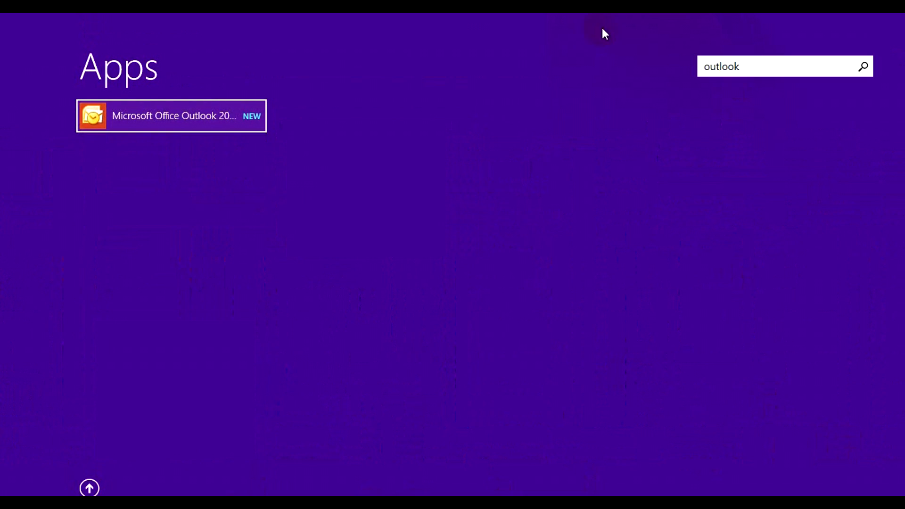
pyautogui.click(180, 118)
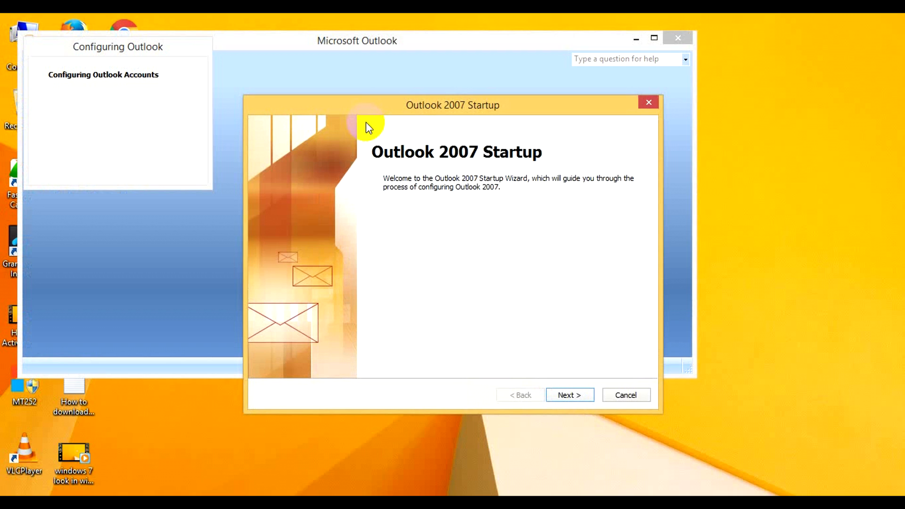
# Move past the Outlook 2007 welcome page and choose Yes to configure an e-mail account
pyautogui.click(566, 395)
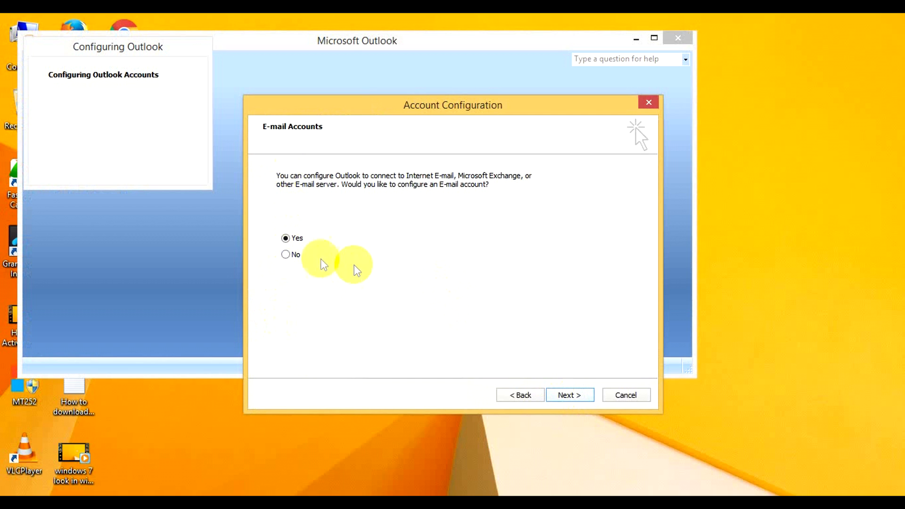
pyautogui.click(575, 395)
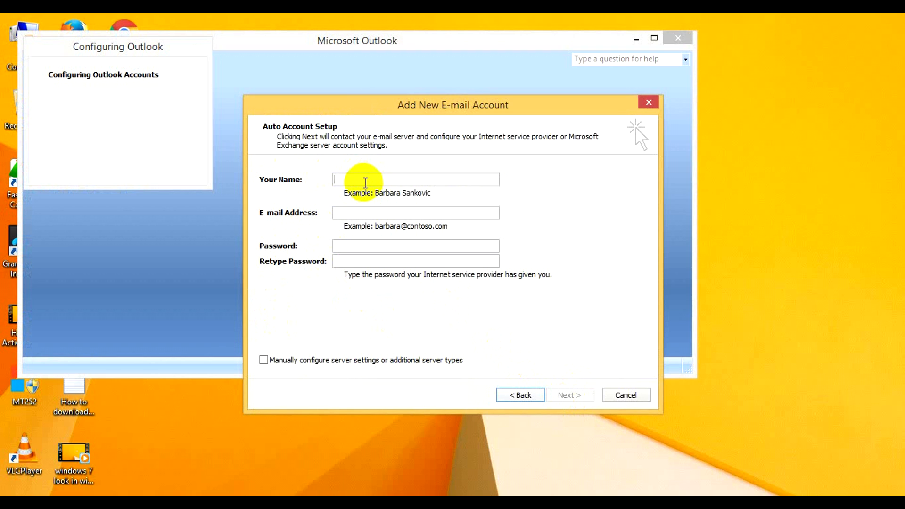
# Enter the display name, the Gmail address, and the account password in both password fields
pyautogui.write('Techonotube bd')
pyautogui.click(358, 214)
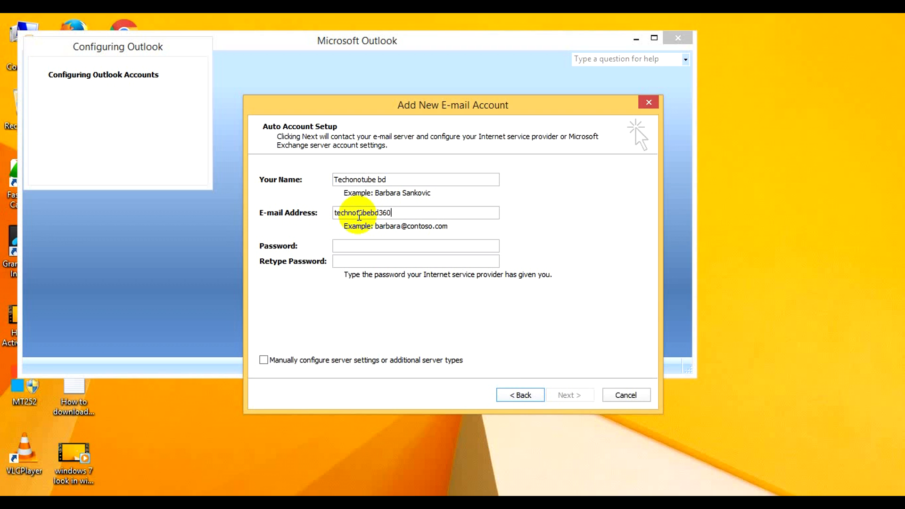
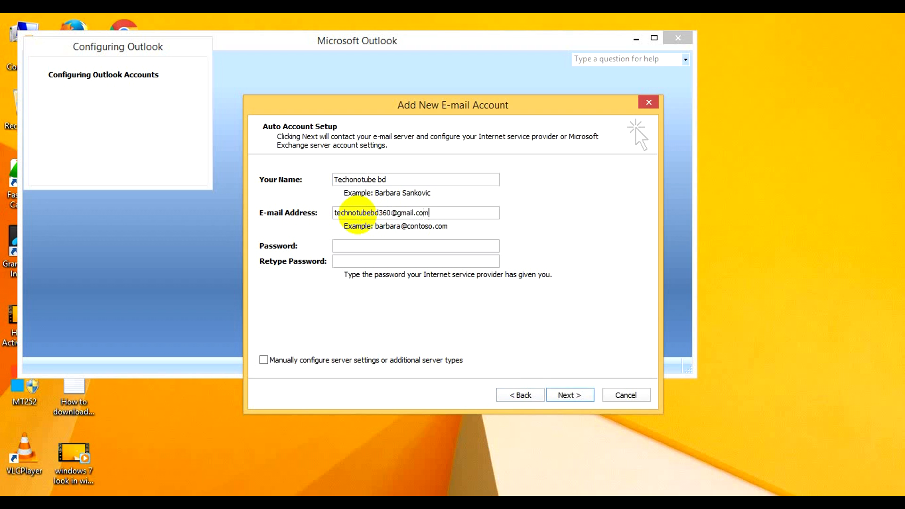
pyautogui.click(359, 245)
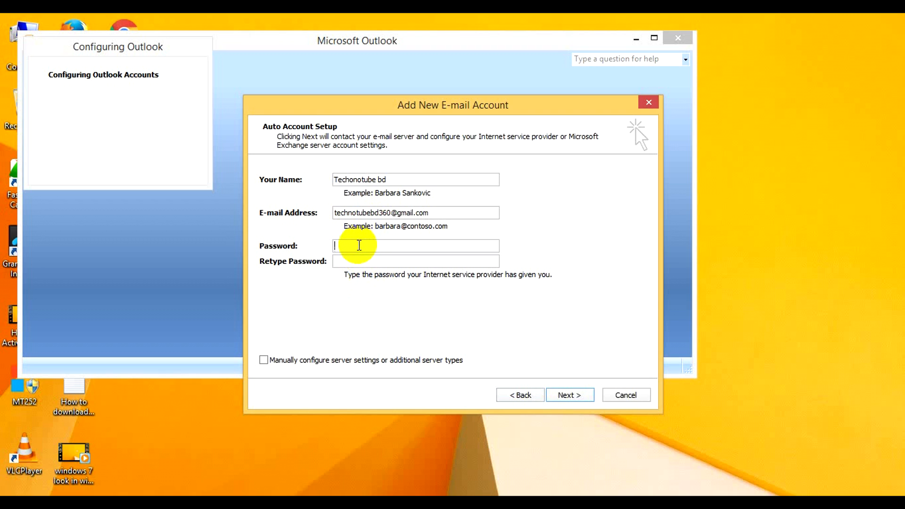
pyautogui.write('****************')
pyautogui.press('BackSpace')
pyautogui.press('BackSpace')
pyautogui.press('BackSpace')
pyautogui.write('**************')
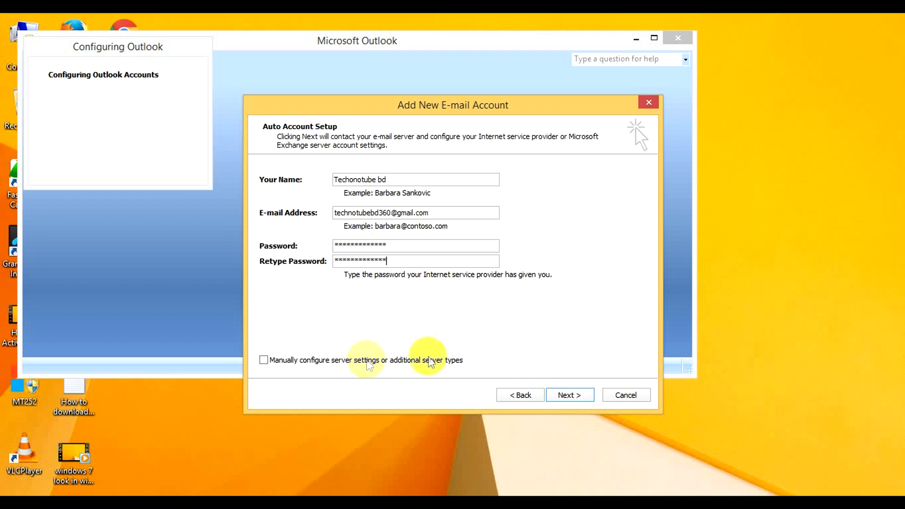
# Complete the automatic Gmail account configuration and maximize the Outlook window
pyautogui.click(568, 398)
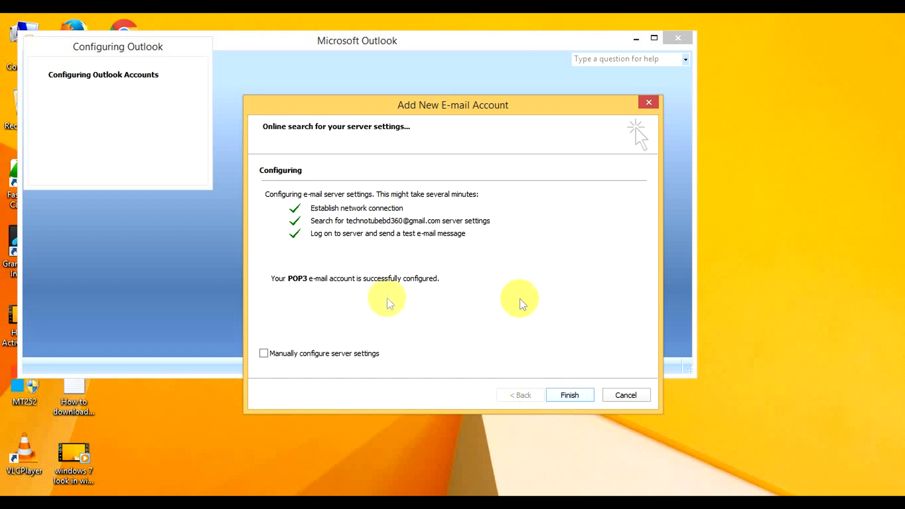
pyautogui.click(574, 392)
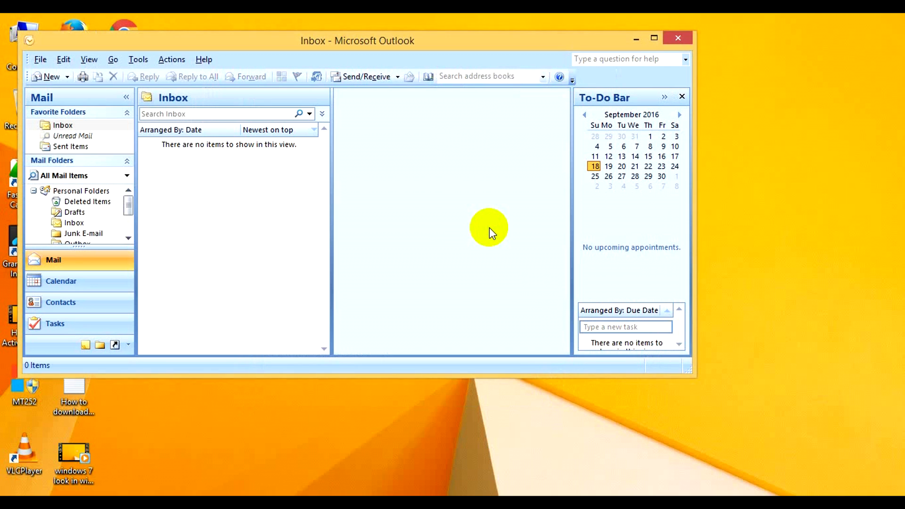
pyautogui.click(655, 38)
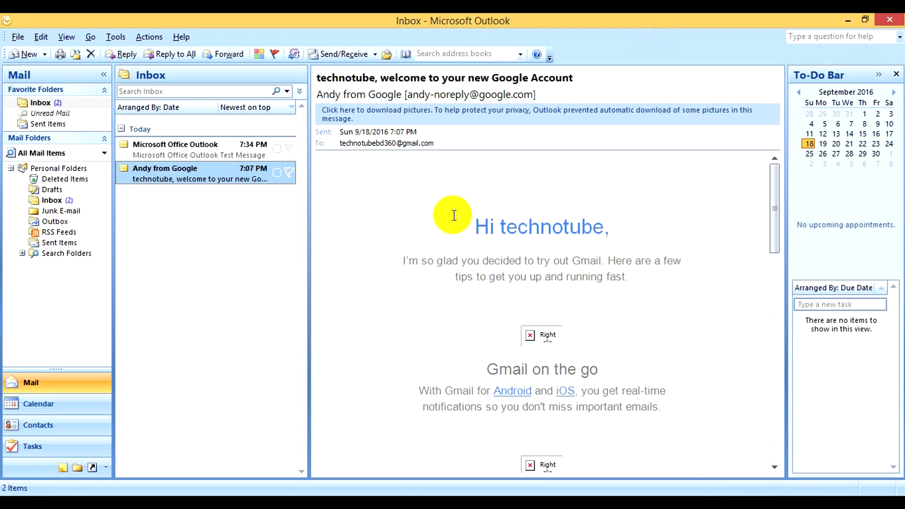
# Review the Outlook test message and the Google welcome mail in the Inbox, then return to the browser
pyautogui.click(198, 150)
pyautogui.click(193, 173)
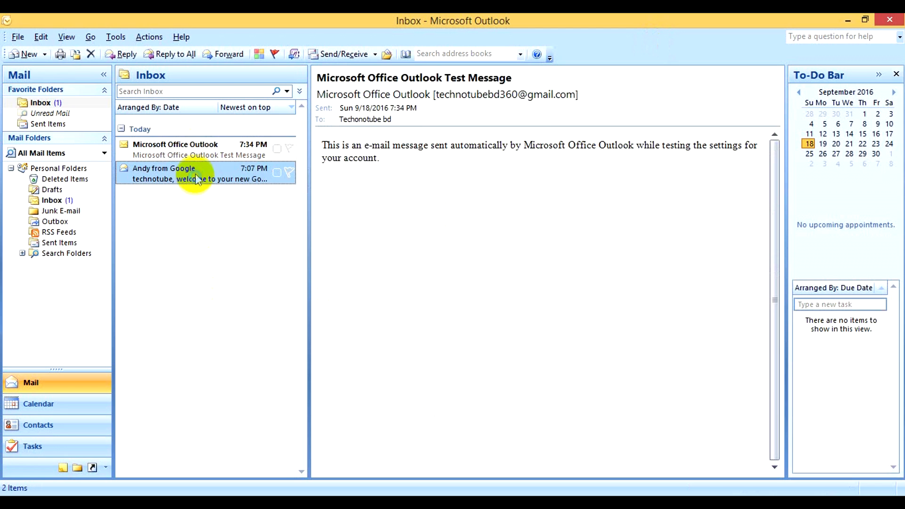
pyautogui.click(196, 152)
pyautogui.click(194, 181)
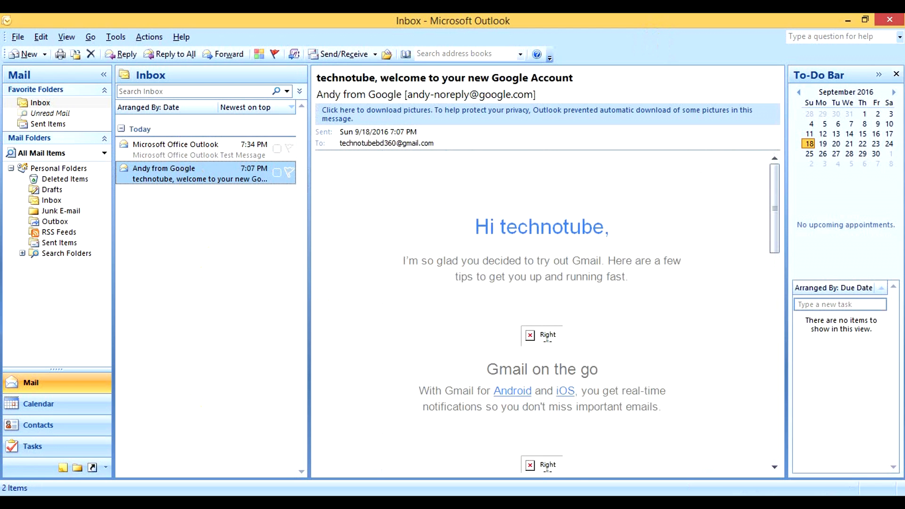
pyautogui.click(218, 502)
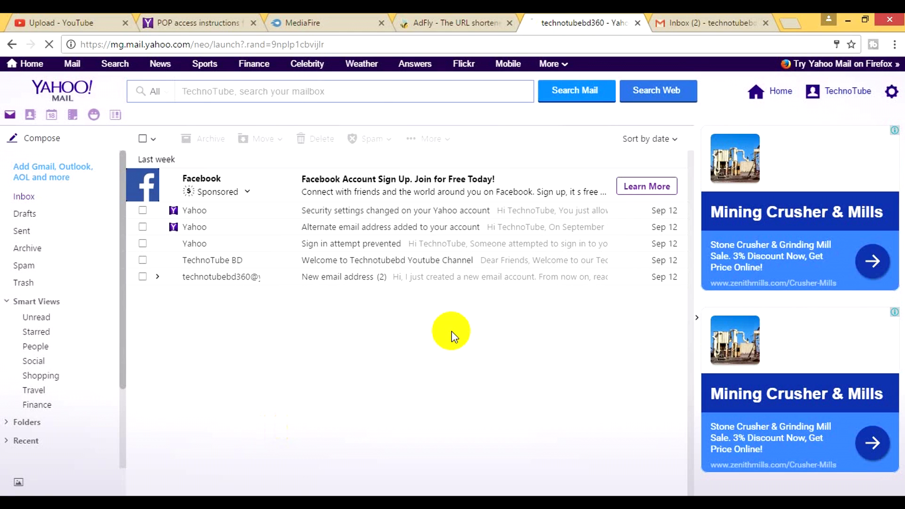
# Confirm the Outlook test message arrived in the Gmail web inbox, then return to Outlook
pyautogui.click(686, 14)
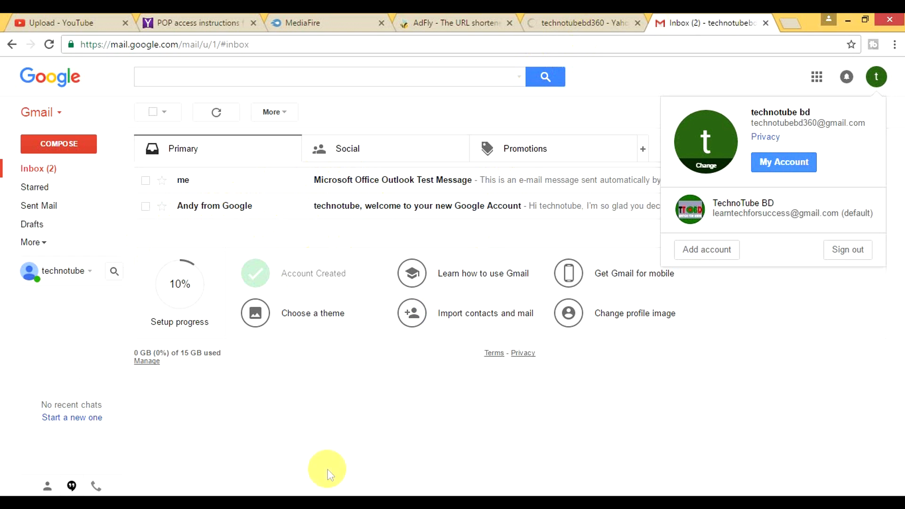
pyautogui.click(301, 496)
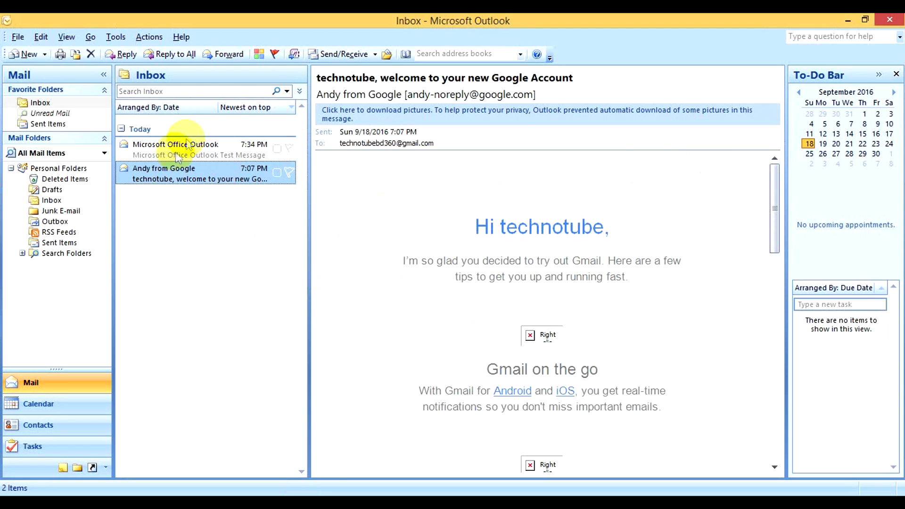
# Open Account Settings, accept RSS feed syncing, and open the Gmail account for editing
pyautogui.click(116, 40)
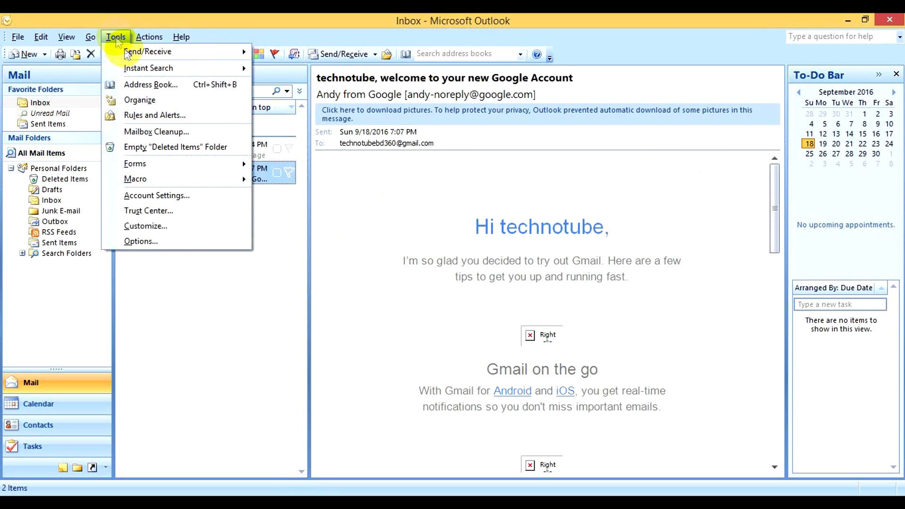
pyautogui.click(163, 198)
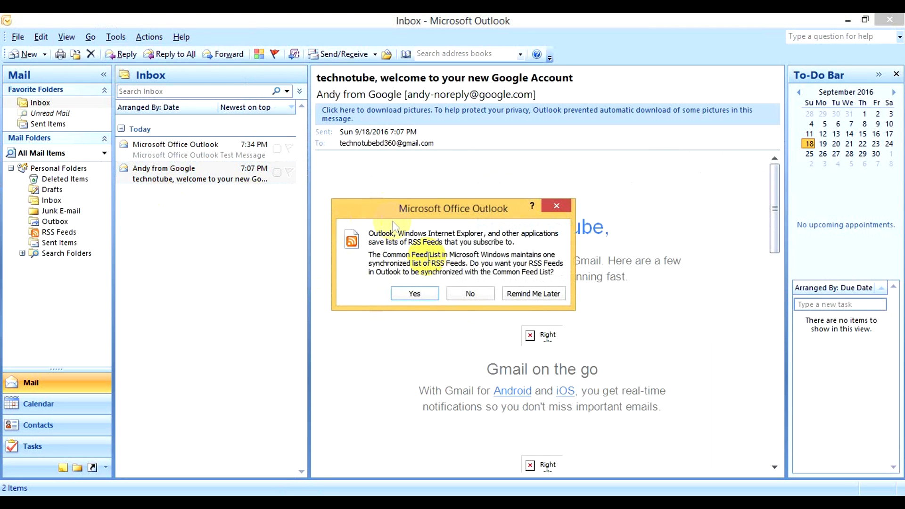
pyautogui.click(412, 293)
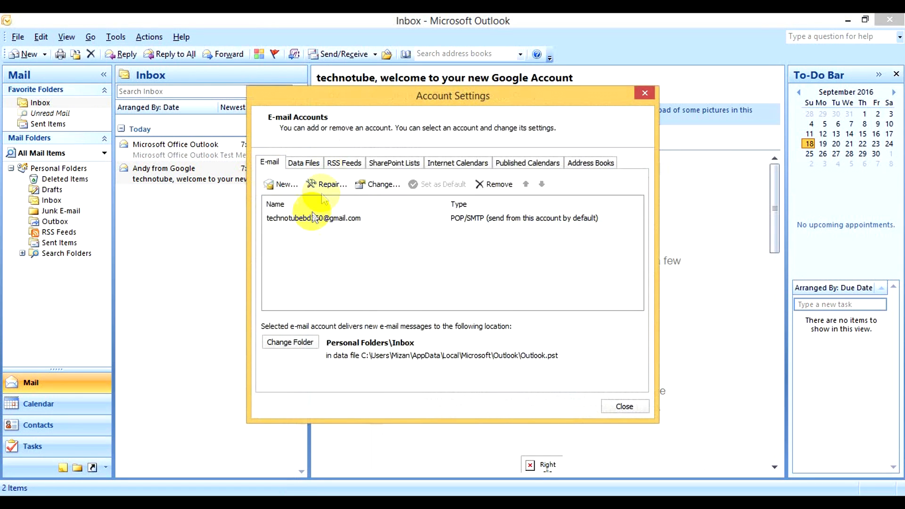
pyautogui.click(311, 218)
pyautogui.doubleClick(311, 218)
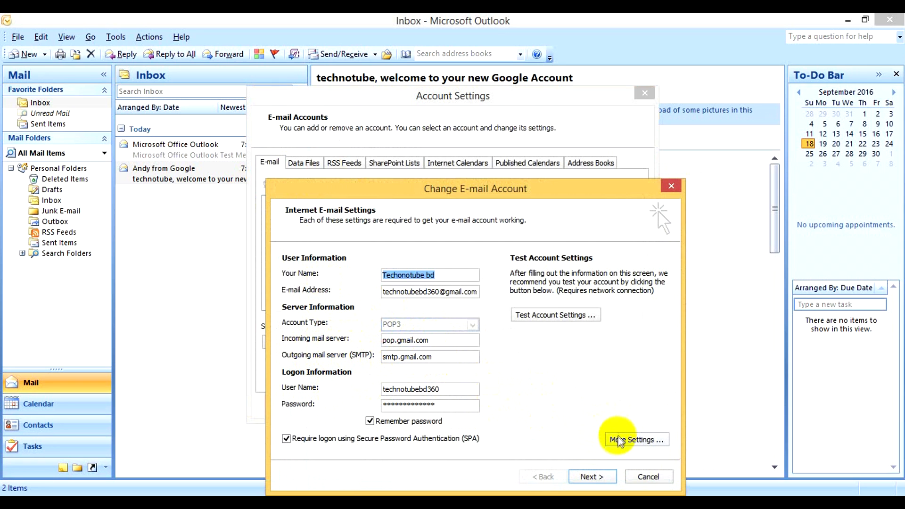
# Require SMTP authentication and use ports 995 and 587 with TLS outgoing encryption, saving the changes
pyautogui.click(619, 440)
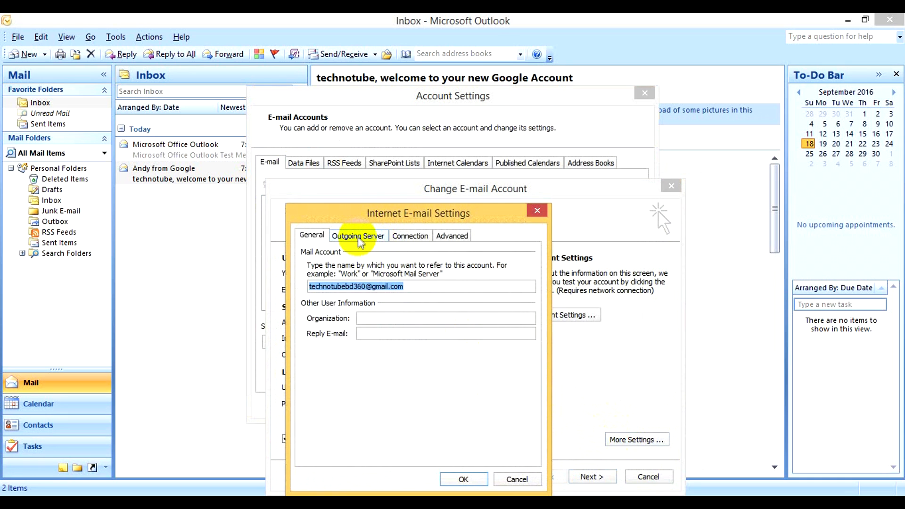
pyautogui.click(359, 235)
pyautogui.click(380, 255)
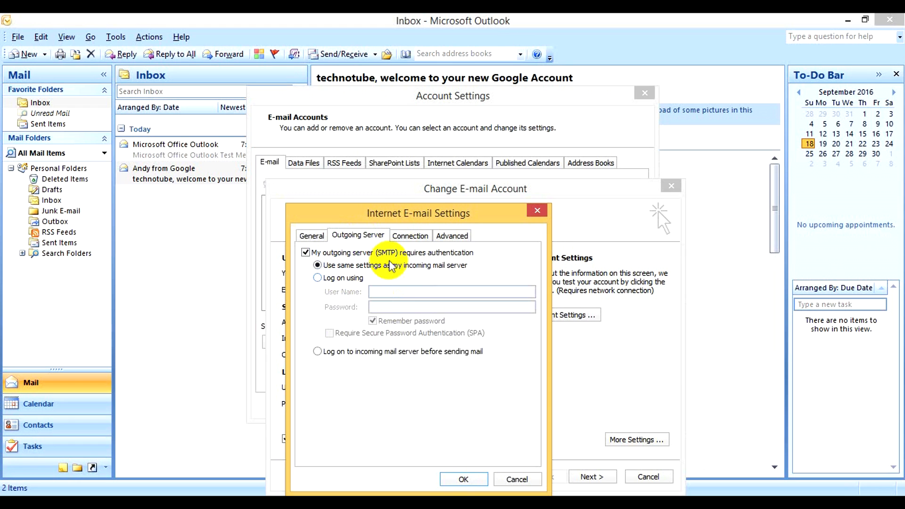
pyautogui.click(452, 236)
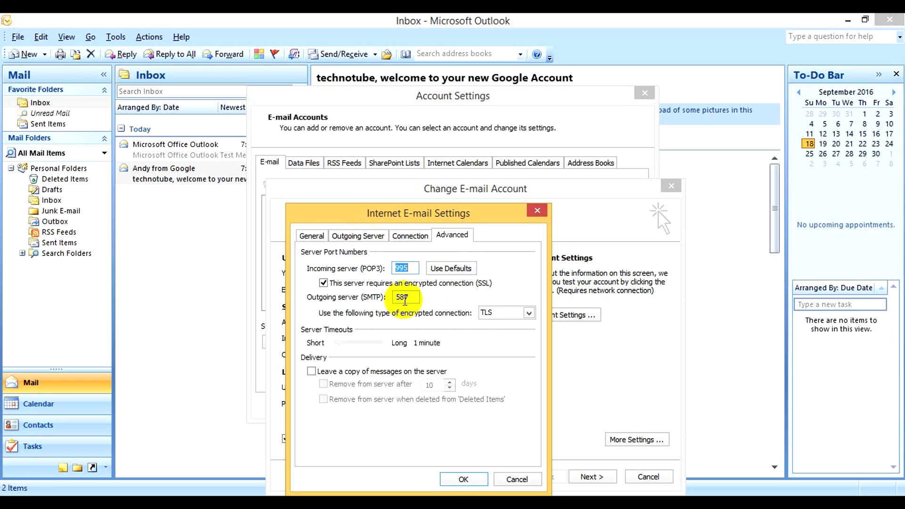
pyautogui.click(511, 312)
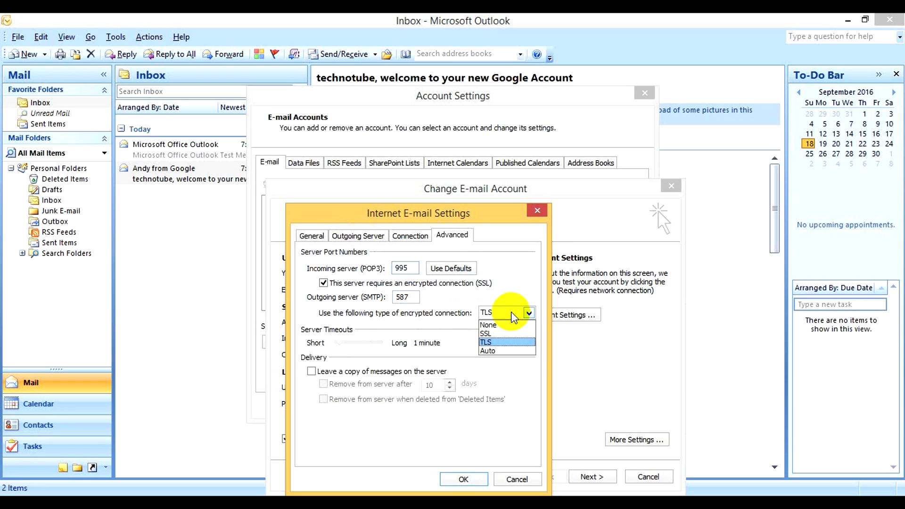
pyautogui.click(505, 343)
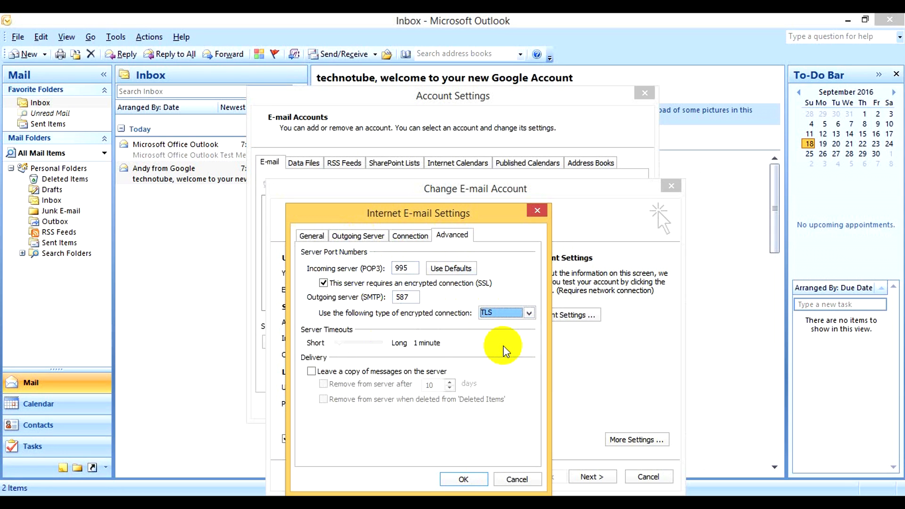
pyautogui.click(464, 480)
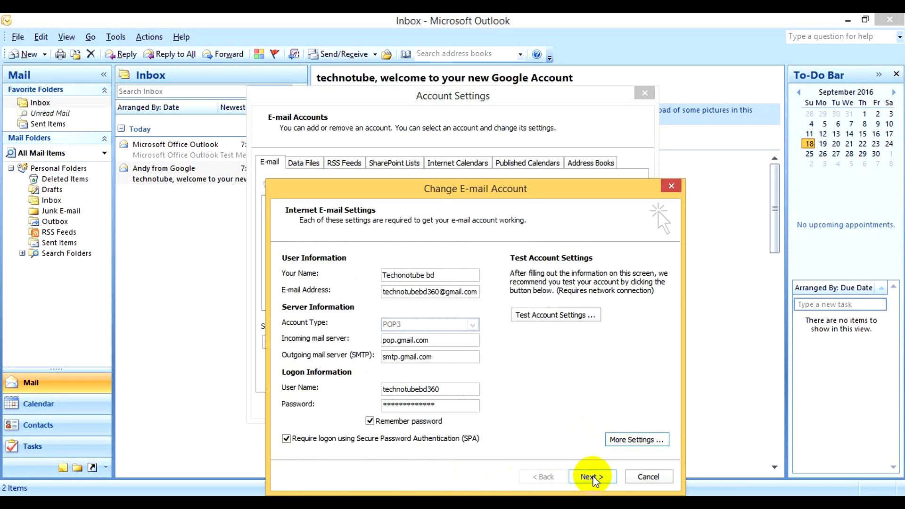
pyautogui.click(651, 477)
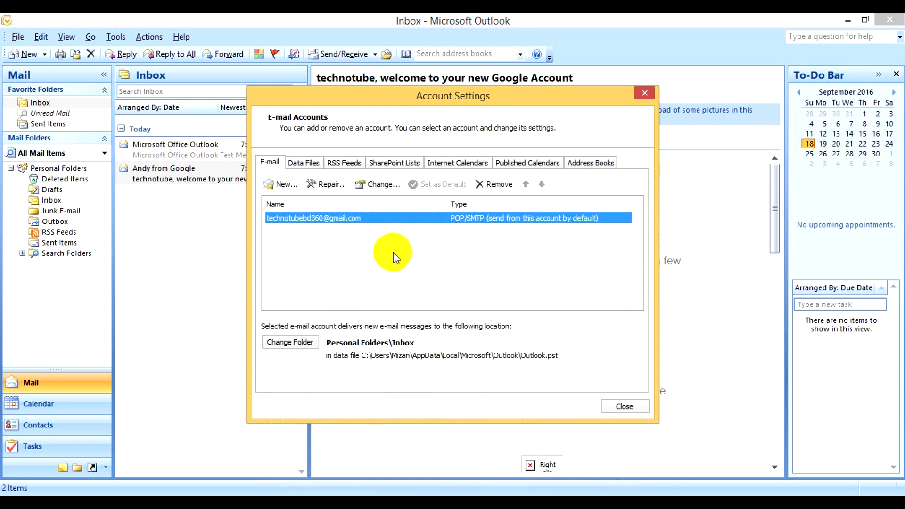
# Reopen Account Settings and start a new POP3/IMAP e-mail account
pyautogui.click(644, 93)
pyautogui.click(116, 37)
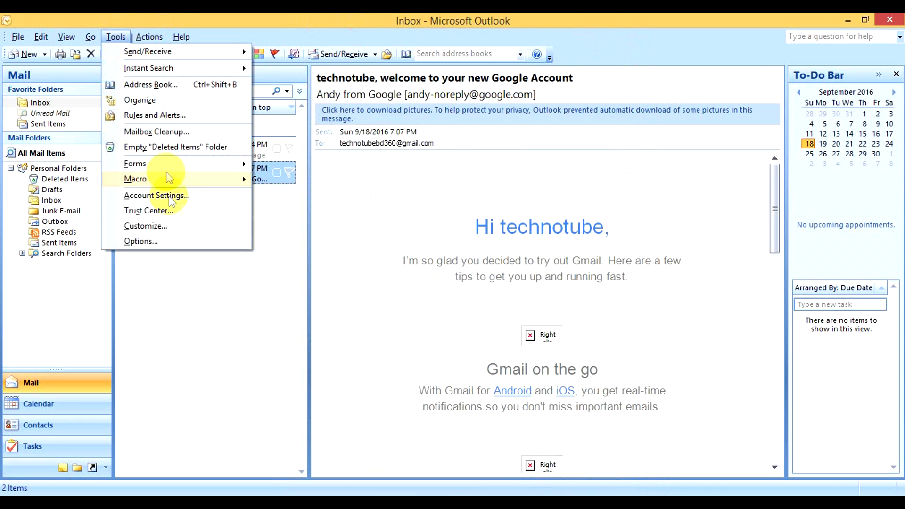
pyautogui.click(171, 196)
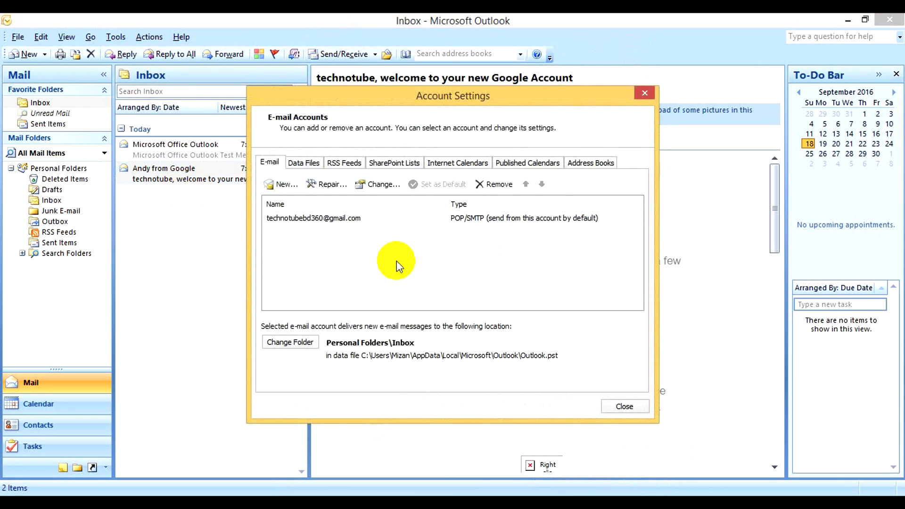
pyautogui.click(281, 185)
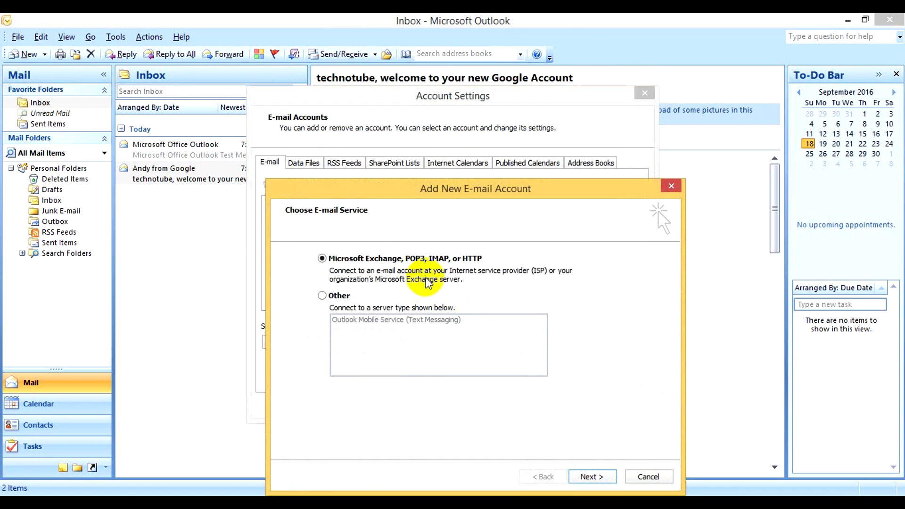
pyautogui.click(592, 477)
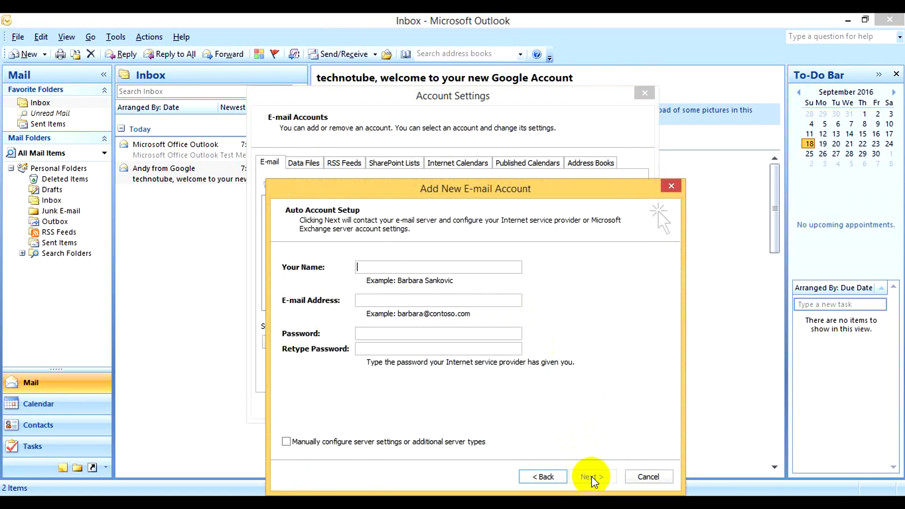
# Enter the display name, the Yahoo e-mail address and the account password
pyautogui.click(392, 265)
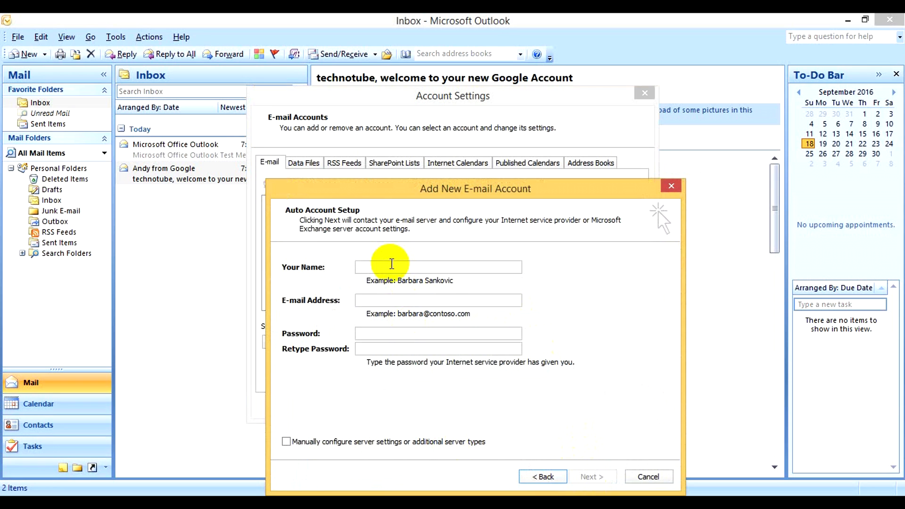
pyautogui.write('Technotube')
pyautogui.write('bd 360')
pyautogui.click(385, 300)
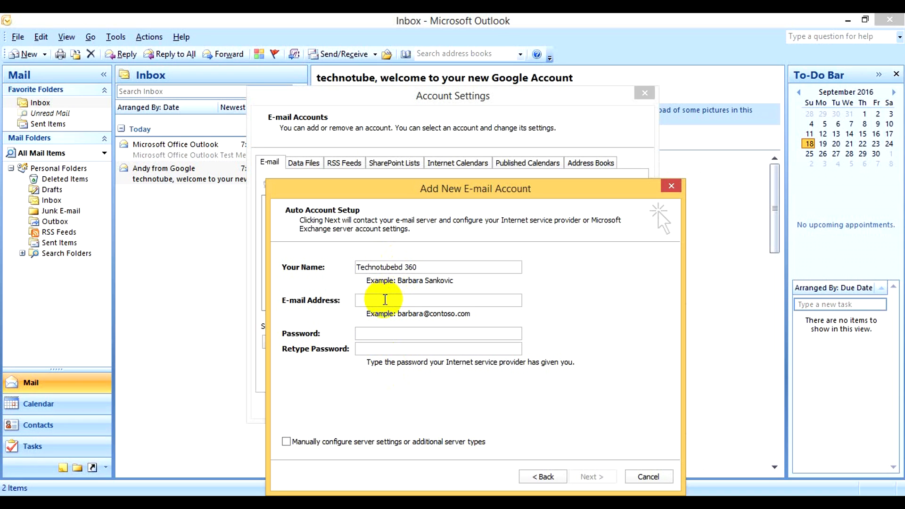
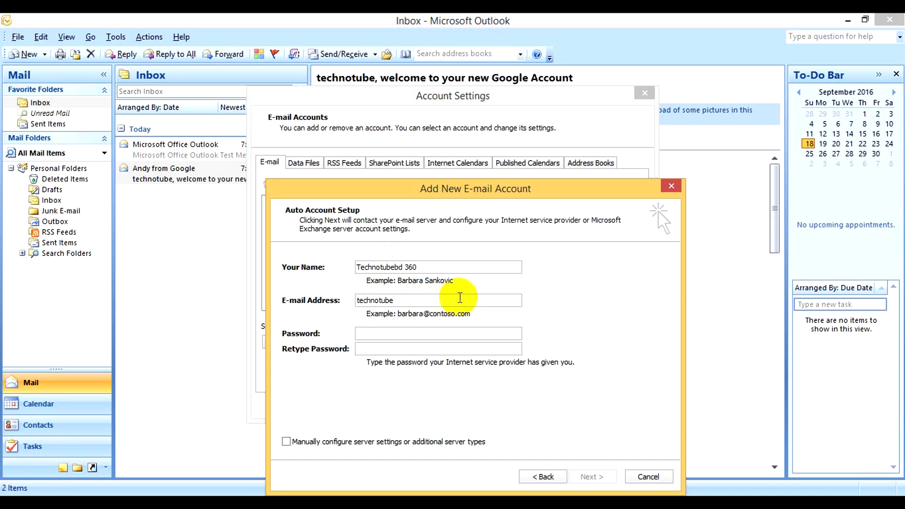
pyautogui.click(392, 332)
pyautogui.write('**************')
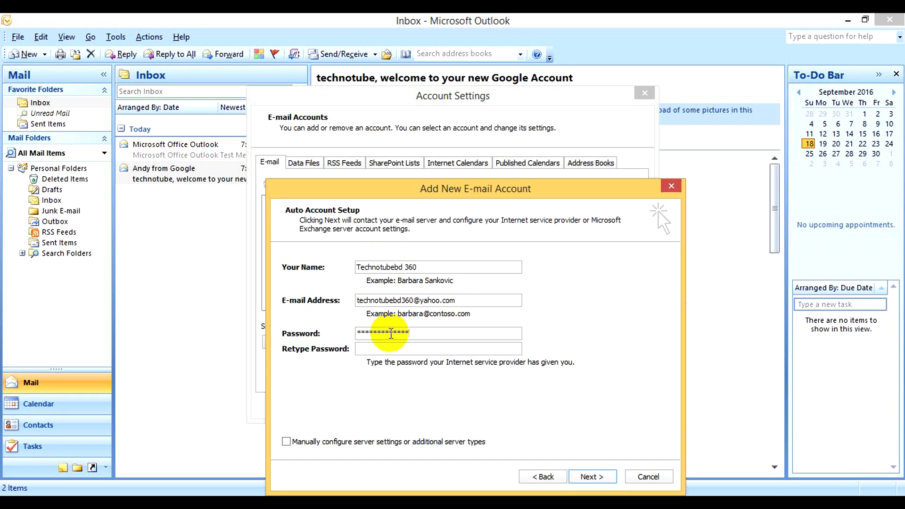
pyautogui.write('*************')
# Switch to manual Internet e-mail setup with POP3, using pop.mail.yahoo.com incoming and smtp.mail.yahoo.com outgoing
pyautogui.click(596, 477)
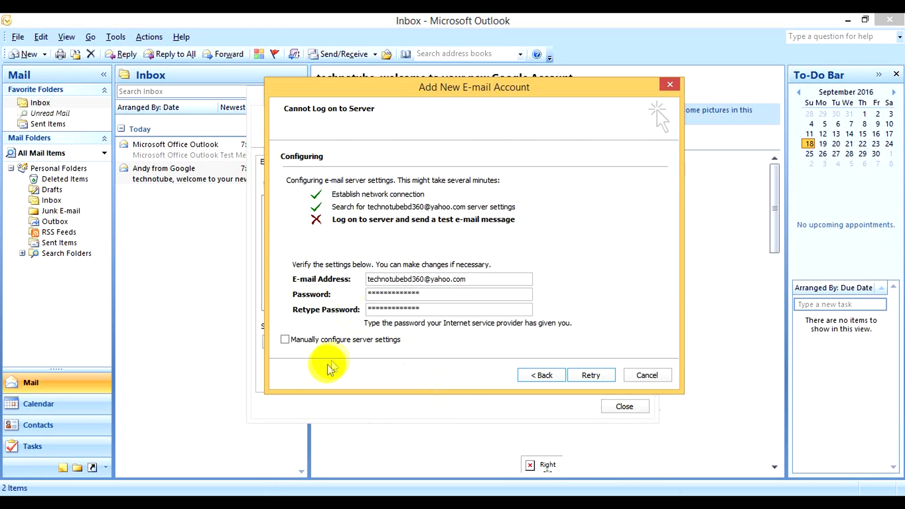
pyautogui.click(322, 340)
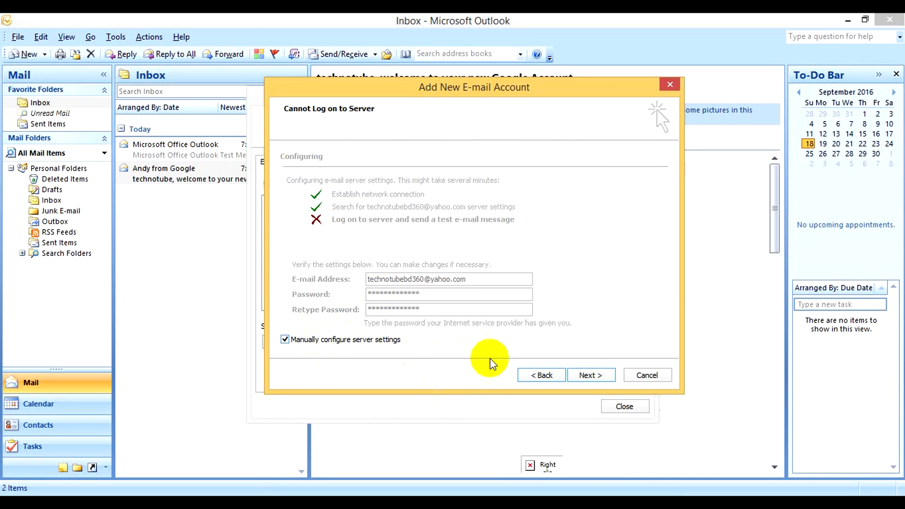
pyautogui.click(595, 376)
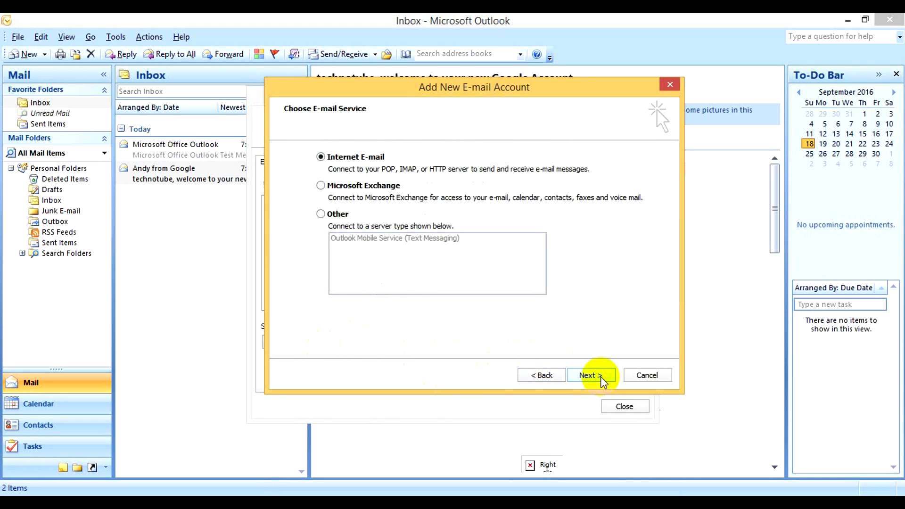
pyautogui.click(602, 377)
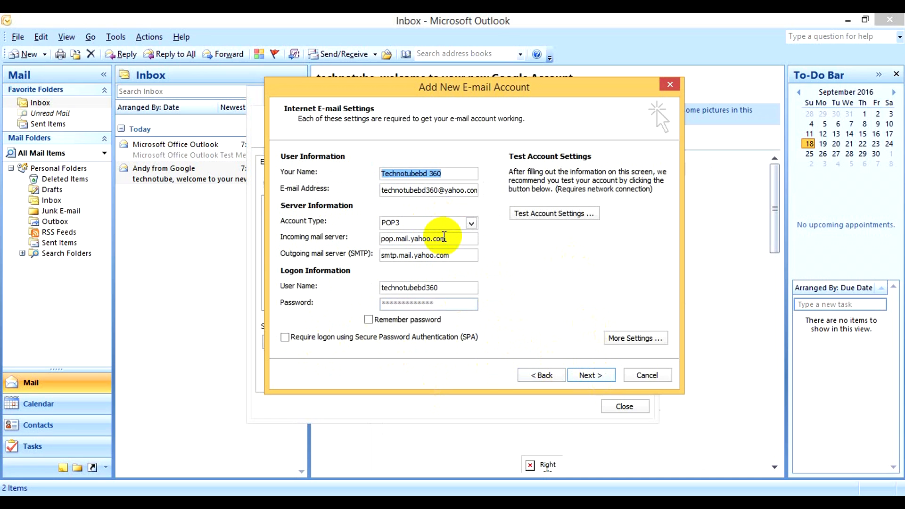
pyautogui.click(461, 257)
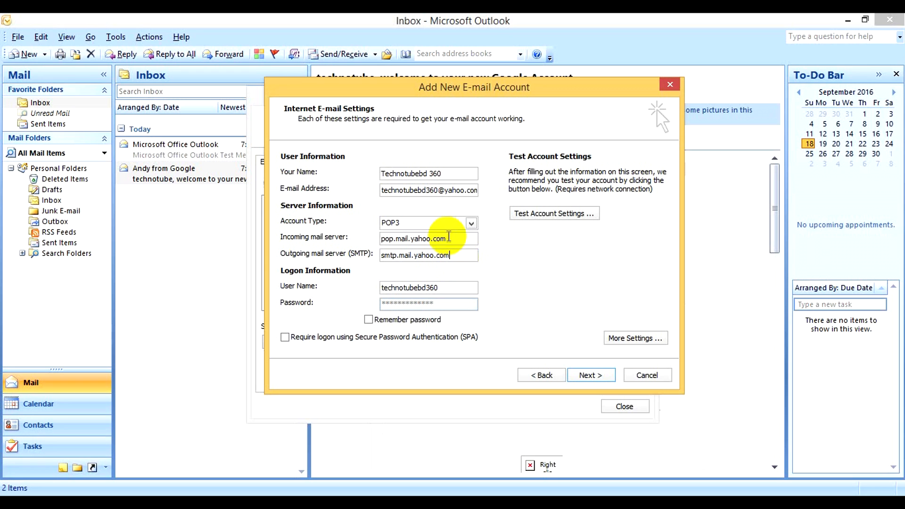
pyautogui.click(452, 238)
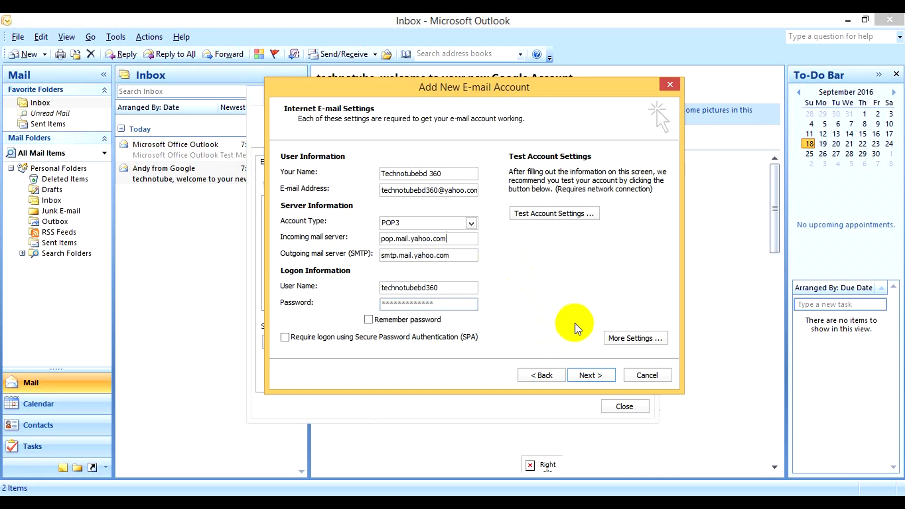
# Require authentication for the Yahoo account's outgoing SMTP server
pyautogui.click(632, 344)
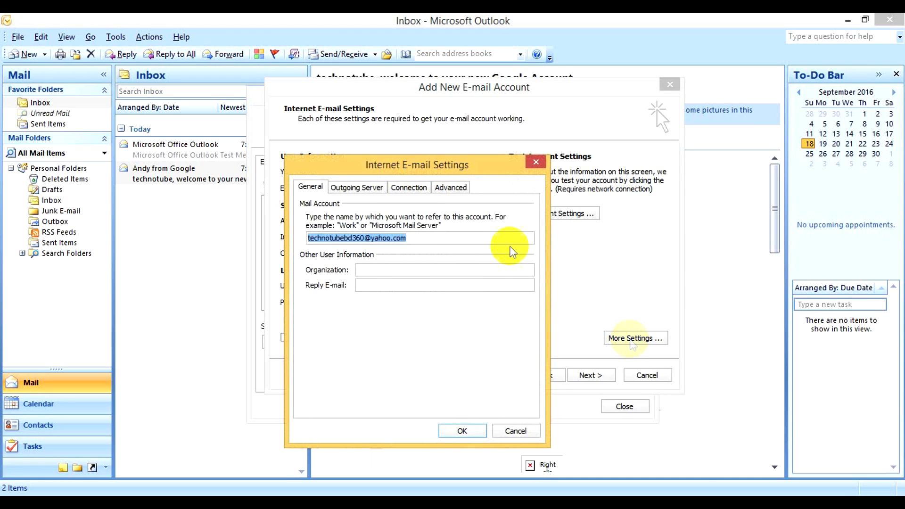
pyautogui.click(349, 188)
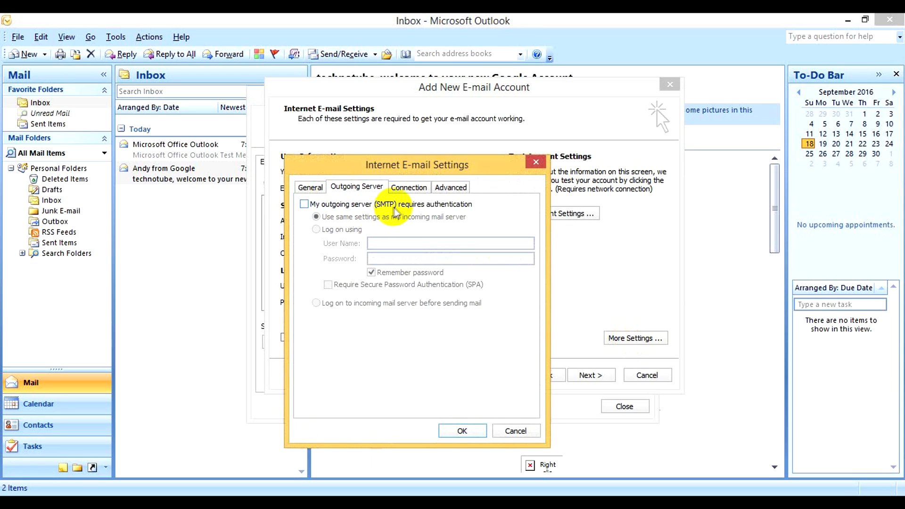
pyautogui.click(343, 206)
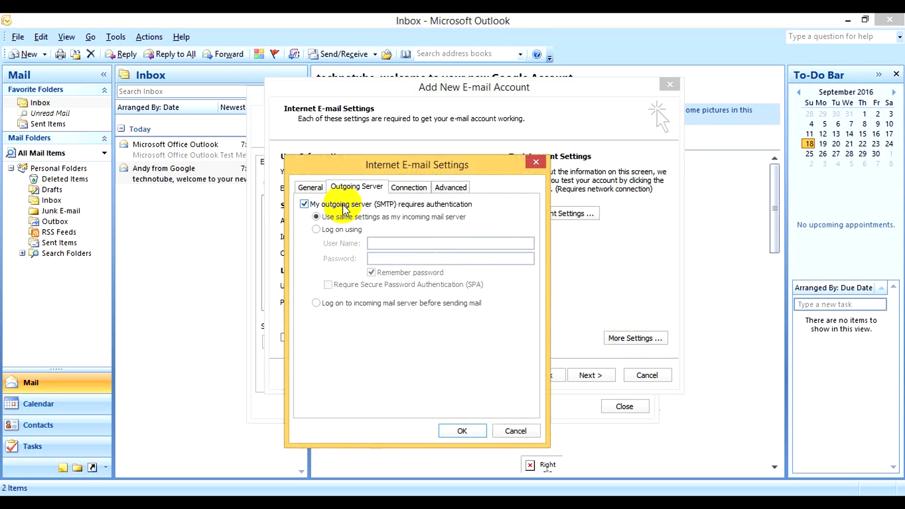
# Use SSL on incoming port 995 and outgoing port 465, then complete the account entry
pyautogui.click(451, 188)
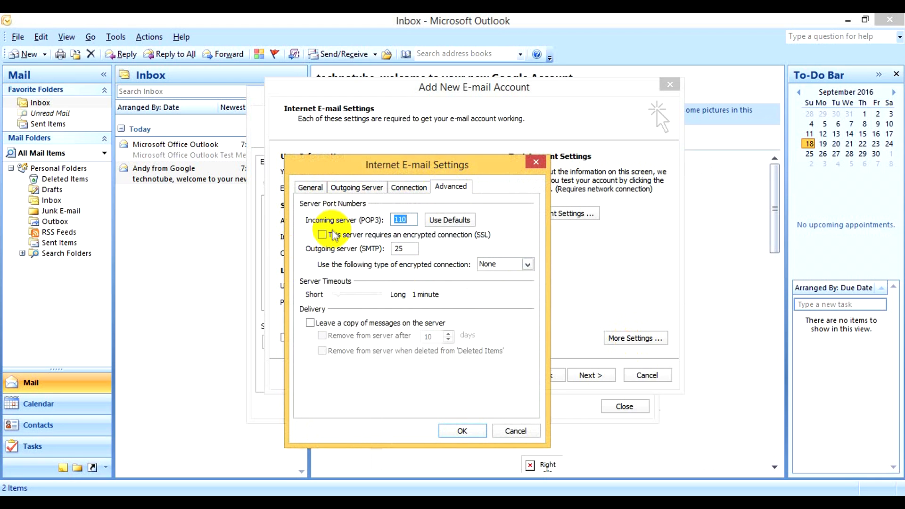
pyautogui.click(327, 234)
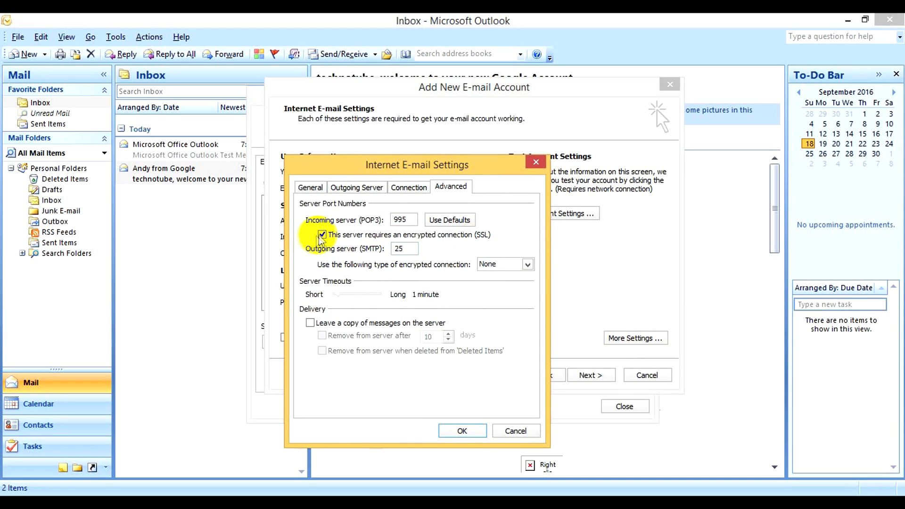
pyautogui.moveTo(404, 248); pyautogui.dragTo(359, 253)
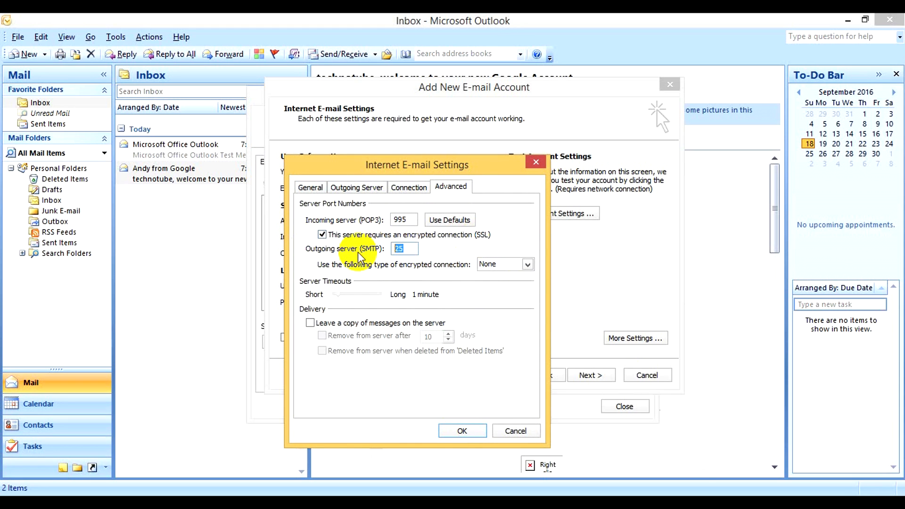
pyautogui.write('465')
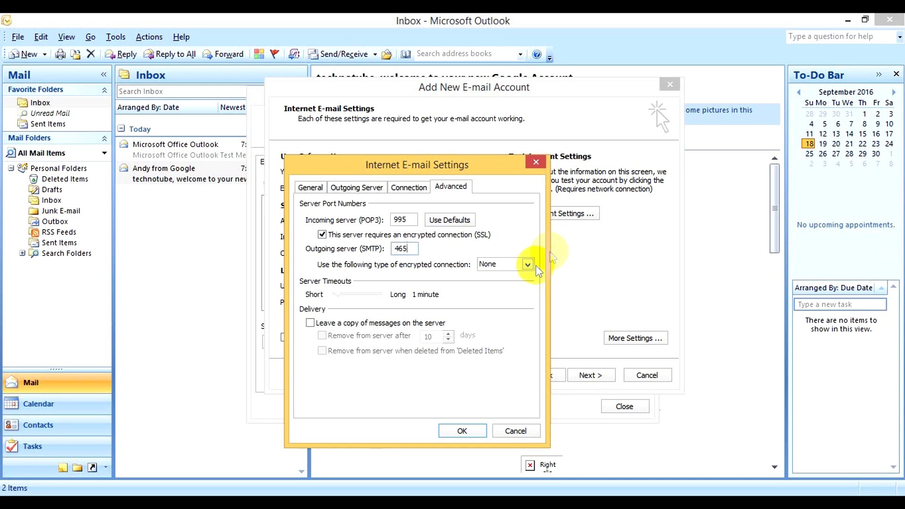
pyautogui.click(513, 265)
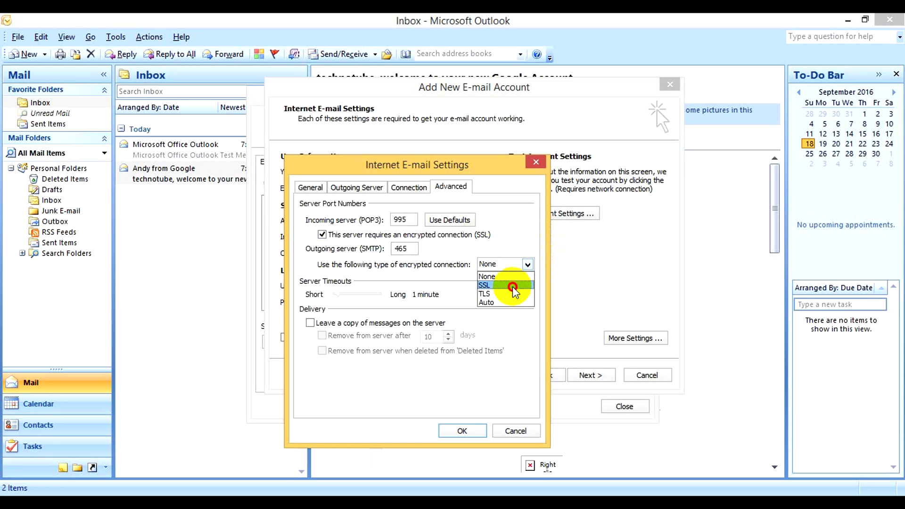
pyautogui.click(512, 286)
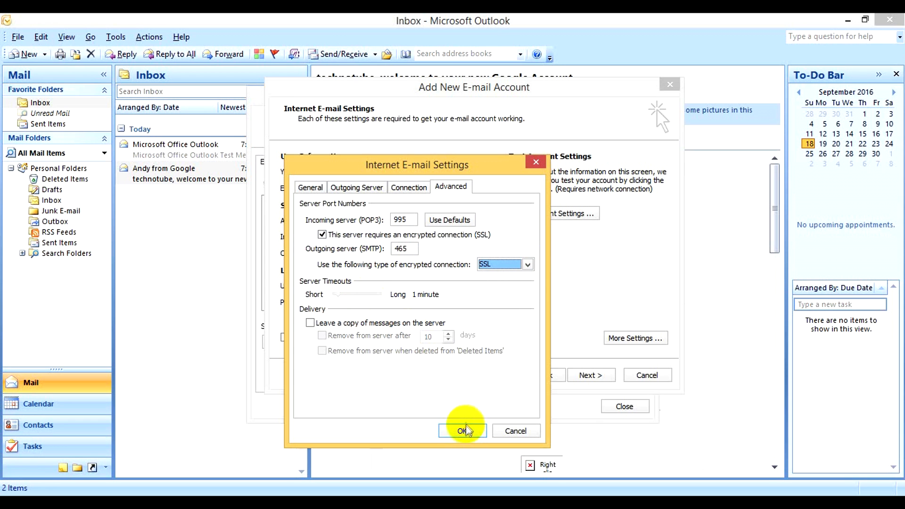
pyautogui.click(464, 432)
pyautogui.click(590, 375)
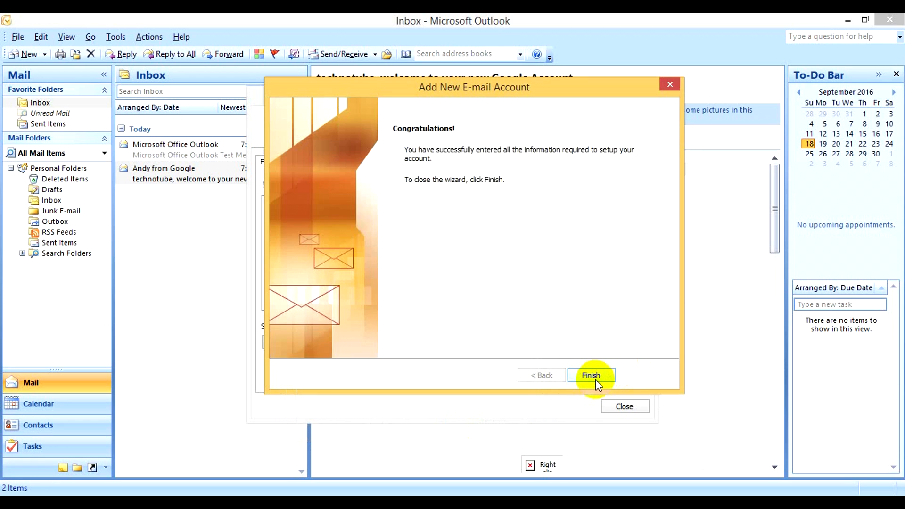
# Finish the account wizard, close Account Settings, run Send/Receive and accept the certificate warning
pyautogui.click(593, 374)
pyautogui.click(624, 406)
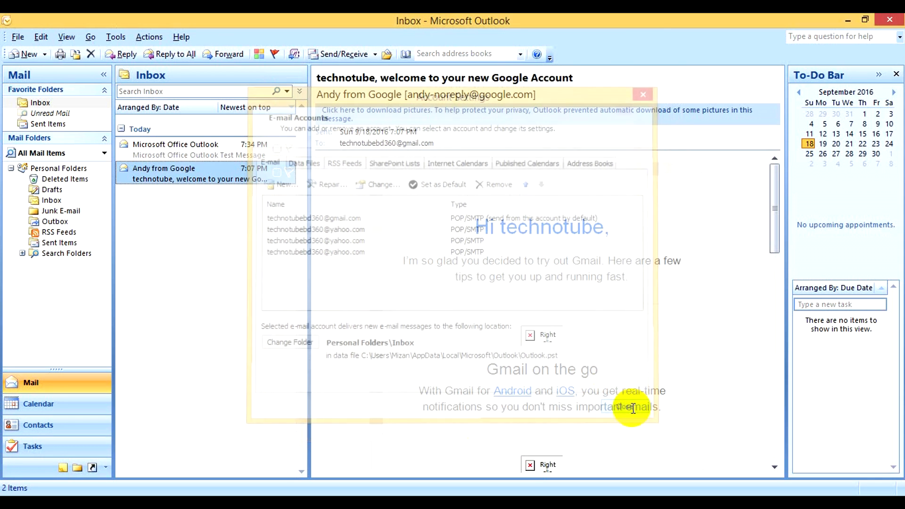
pyautogui.click(325, 55)
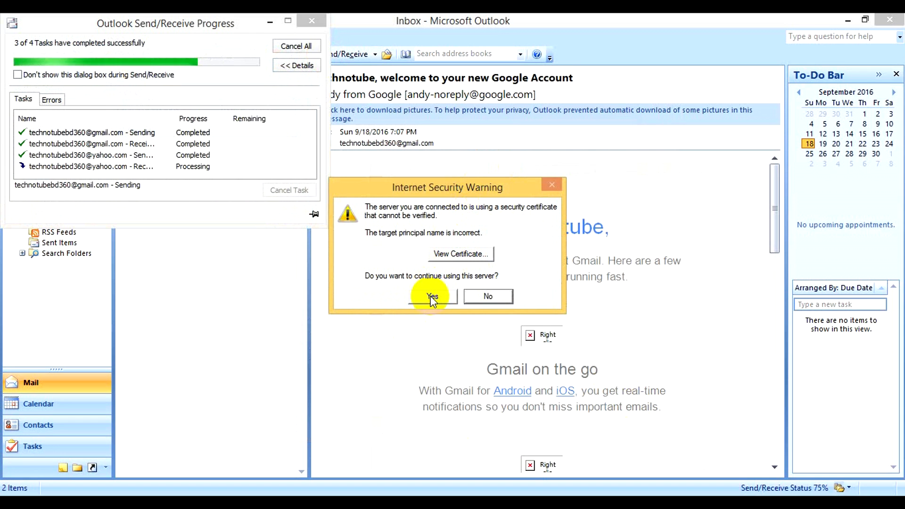
pyautogui.click(432, 297)
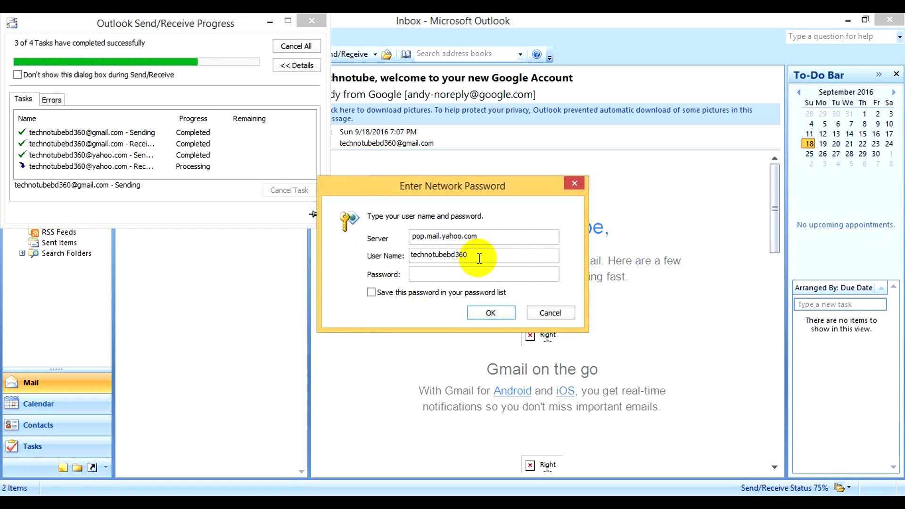
# Enter the full Yahoo e-mail address and the account password, save the password, and submit
pyautogui.write('@yahoo.com')
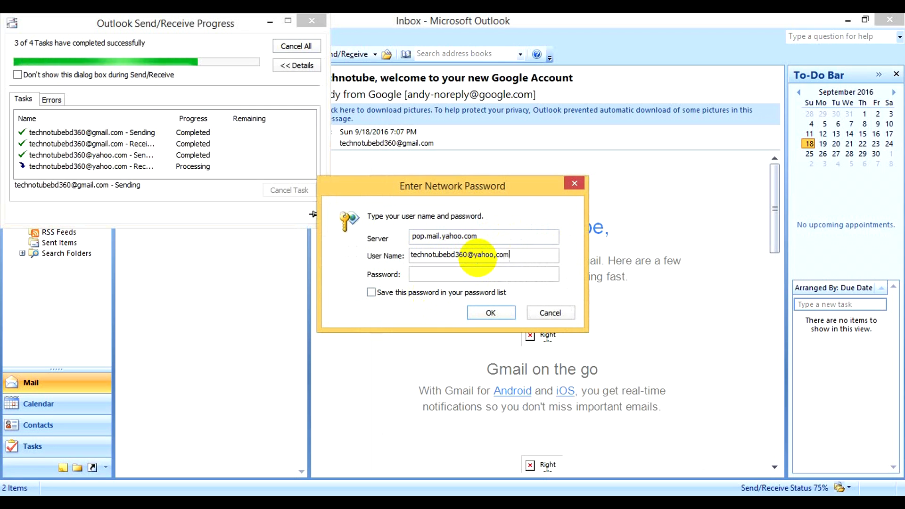
pyautogui.press('BackSpace')
pyautogui.press('BackSpace')
pyautogui.press('BackSpace')
pyautogui.press('BackSpace')
pyautogui.write('.com')
pyautogui.click(441, 276)
pyautogui.write('**')
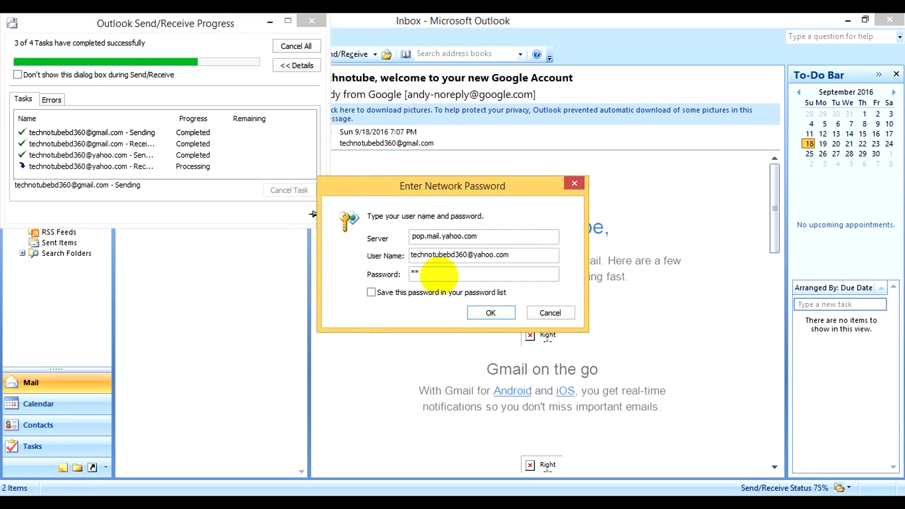
pyautogui.write('******')
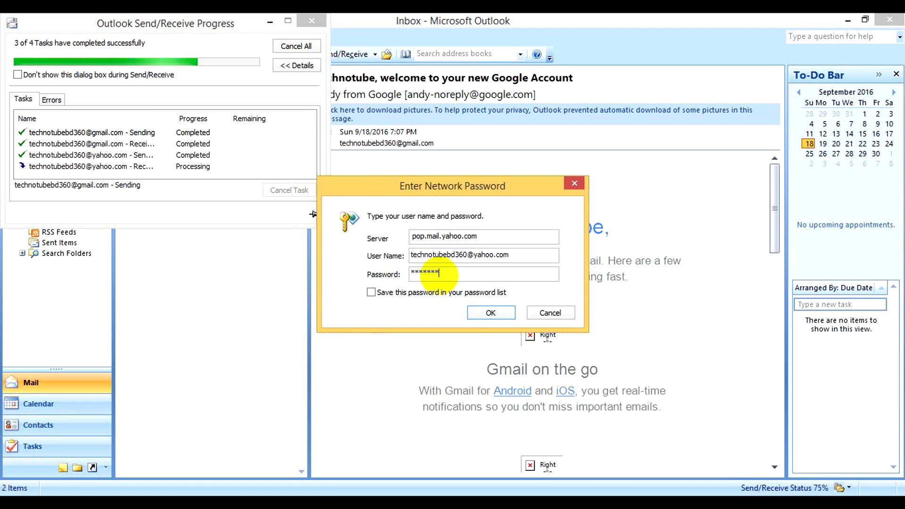
pyautogui.write('***')
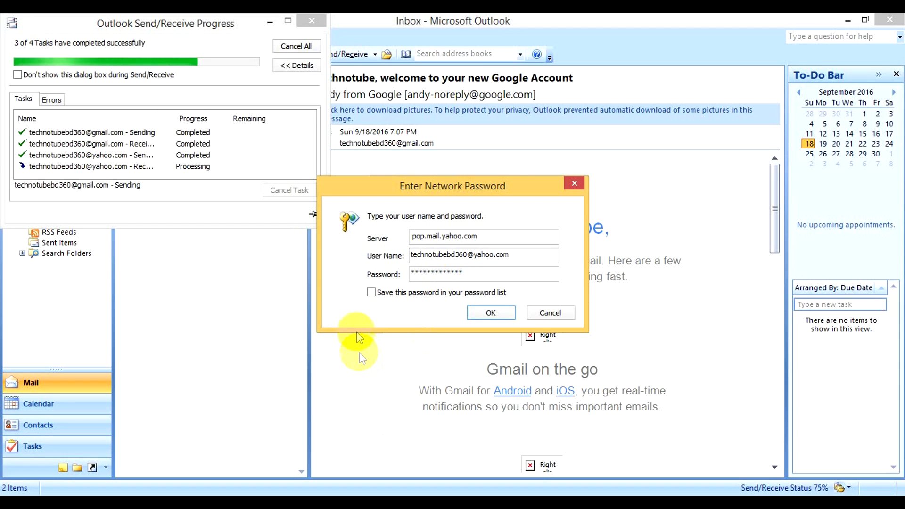
pyautogui.click(390, 294)
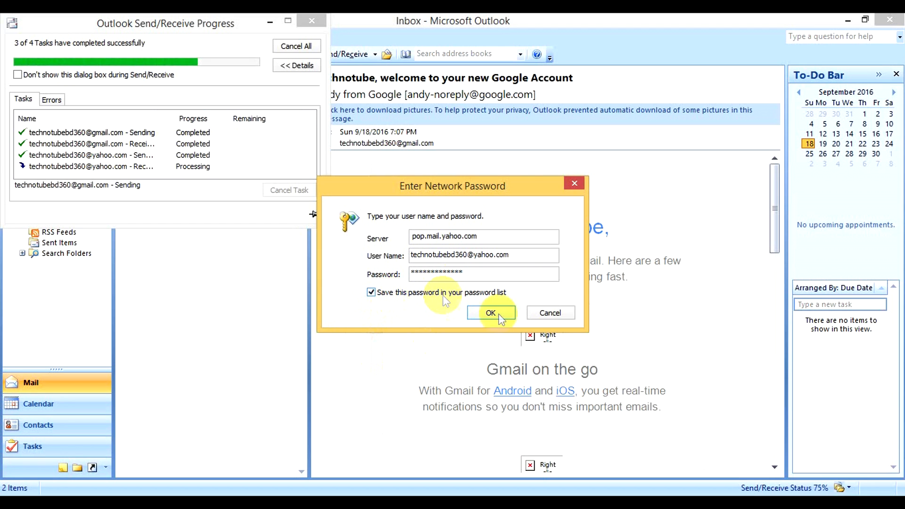
pyautogui.click(502, 313)
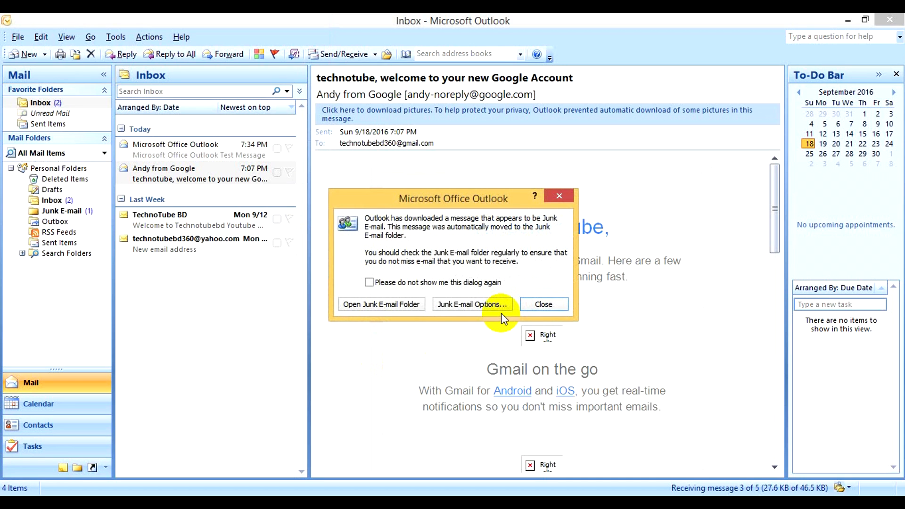
# Check the Junk E-mail folder, turn off automatic junk filtering in Options, then close that window
pyautogui.click(381, 304)
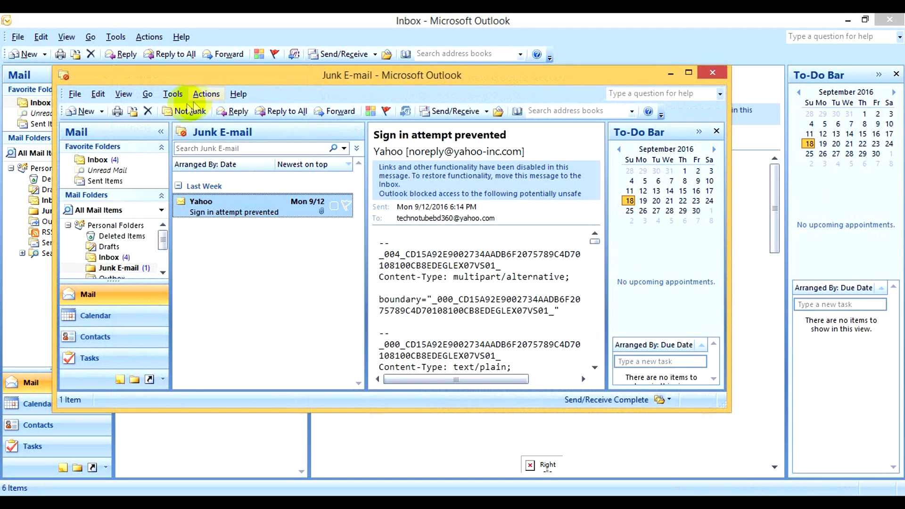
pyautogui.click(173, 94)
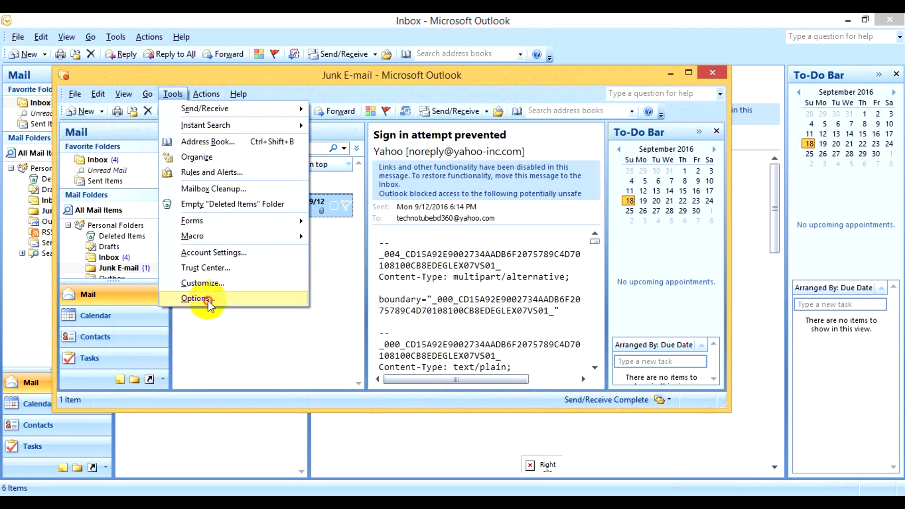
pyautogui.click(208, 299)
pyautogui.click(423, 138)
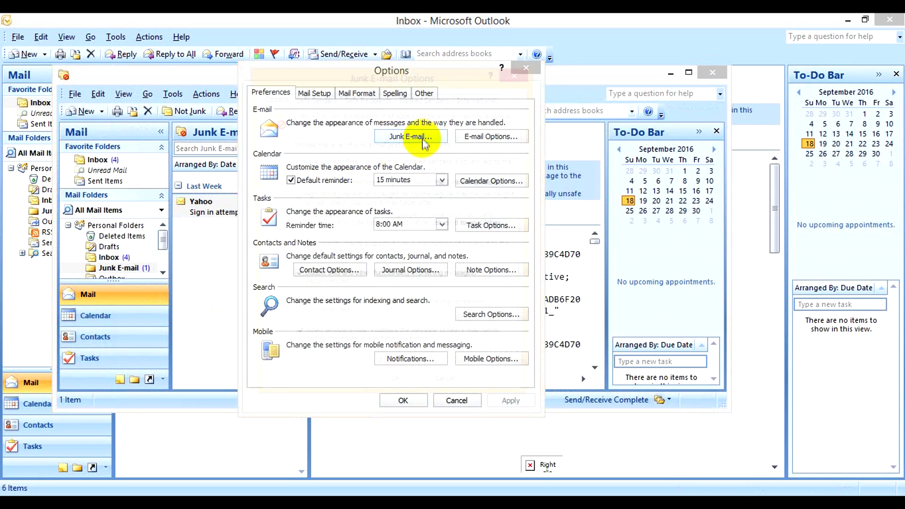
pyautogui.click(294, 163)
pyautogui.click(503, 397)
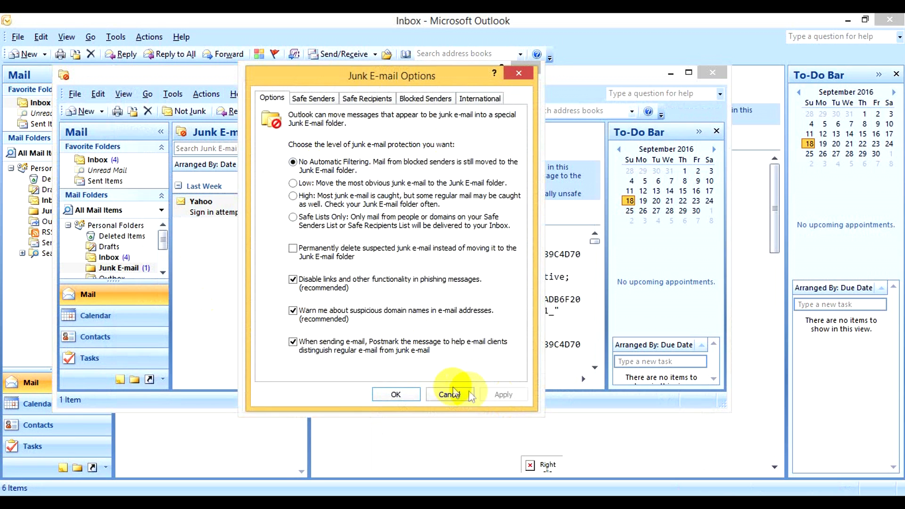
pyautogui.click(396, 394)
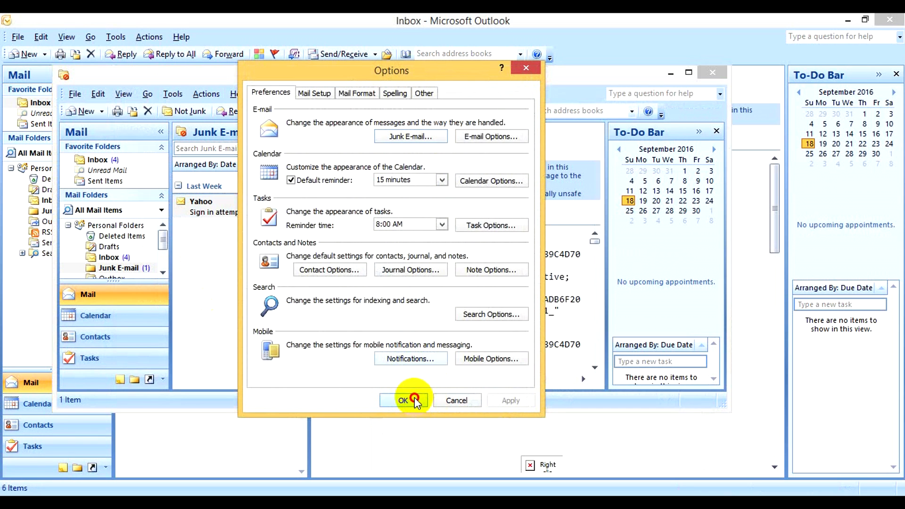
pyautogui.click(414, 398)
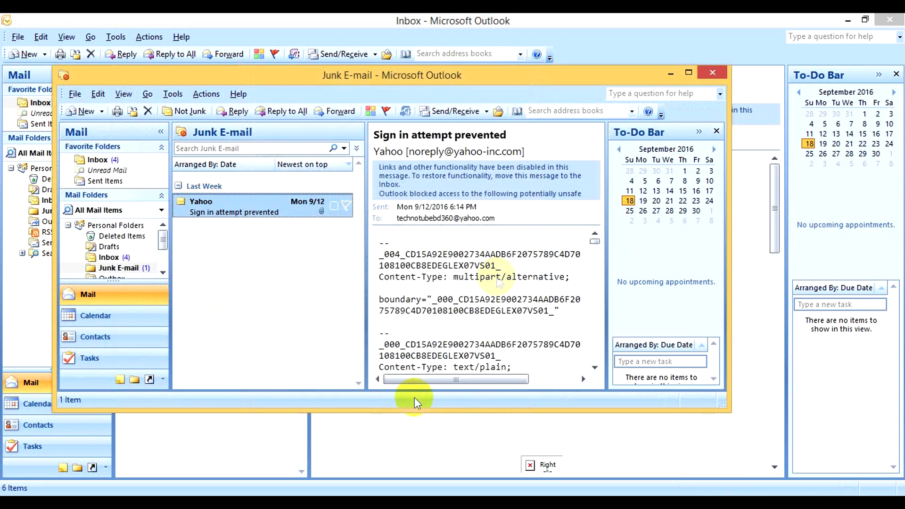
pyautogui.click(711, 74)
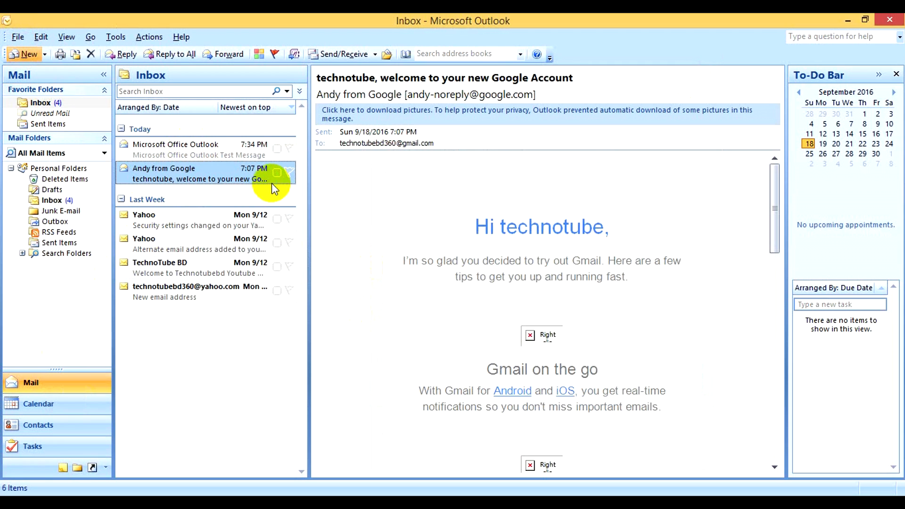
# Start a maximized new message to the Yahoo address with subject 'This is a Test mail'
pyautogui.hotkey('ctrl', 'n')
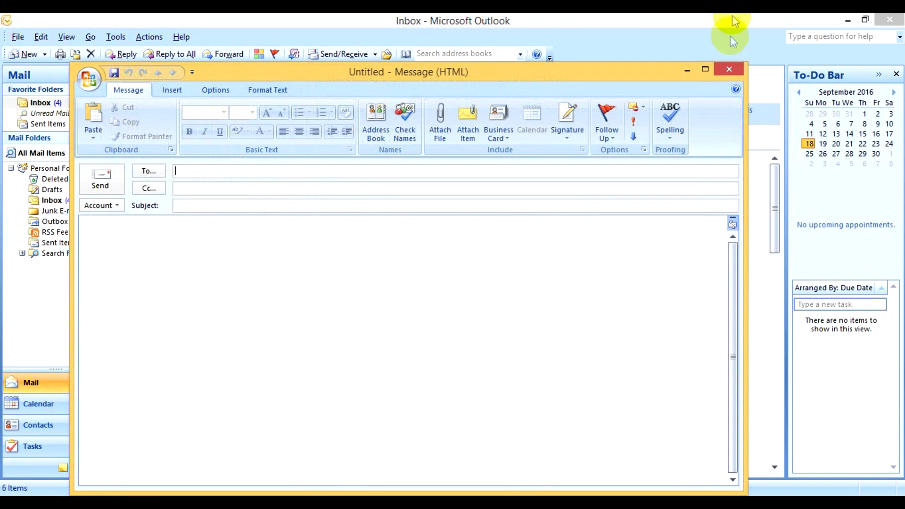
pyautogui.click(705, 69)
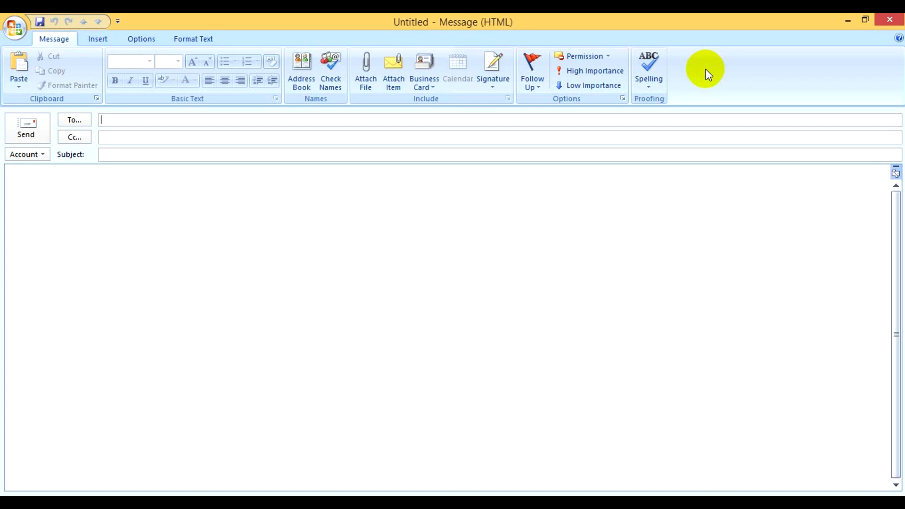
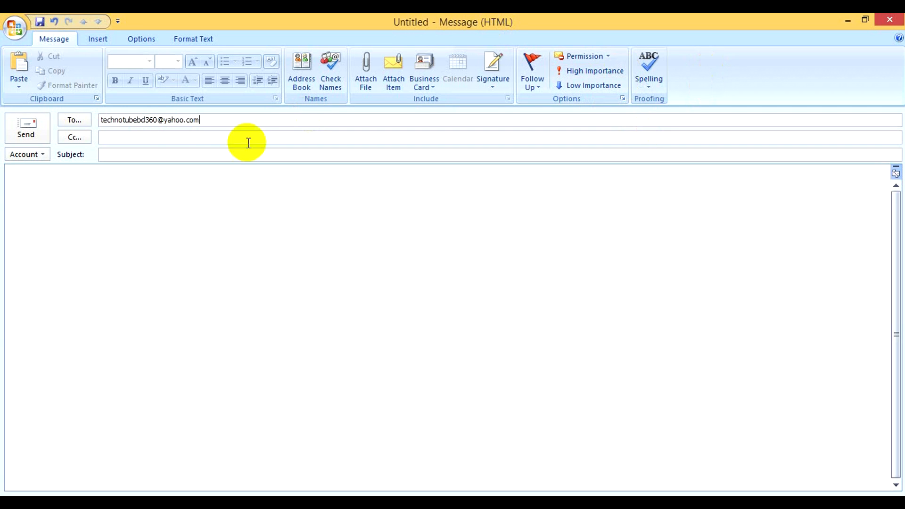
pyautogui.click(113, 155)
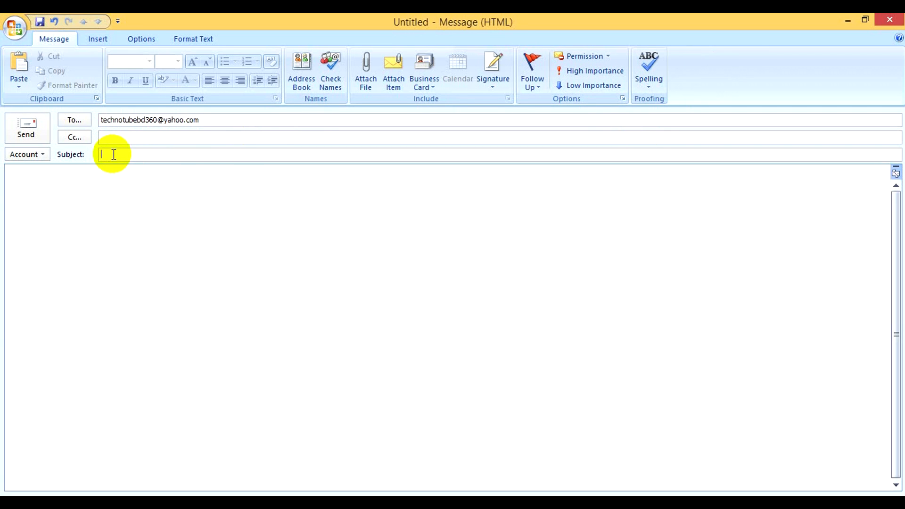
pyautogui.write('Thi')
pyautogui.write('s is a')
pyautogui.write('n')
pyautogui.press('BackSpace')
pyautogui.press('BackSpace')
pyautogui.write('Te')
pyautogui.press('BackSpace')
pyautogui.press('BackSpace')
pyautogui.press('BackSpace')
pyautogui.write('est mail')
# Copy the subject into the body, keep Gmail as the sending account, and send it
pyautogui.moveTo(178, 153); pyautogui.dragTo(69, 162)
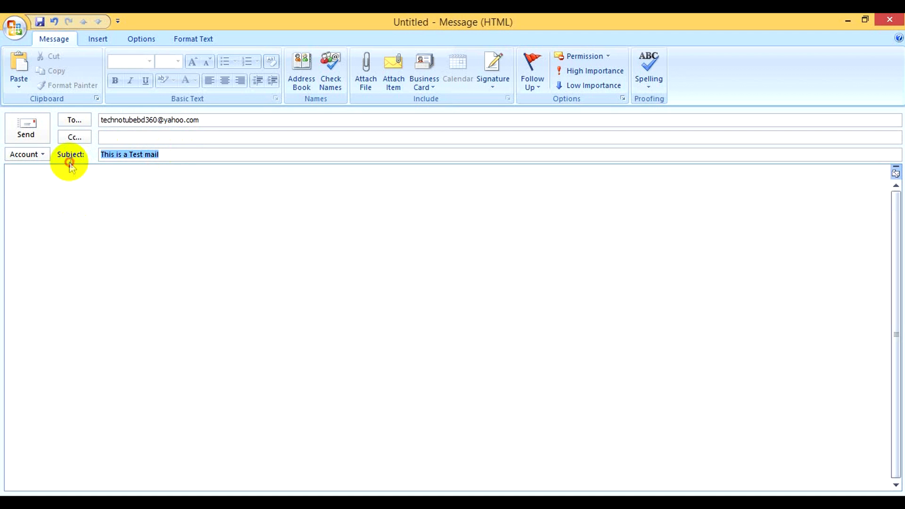
pyautogui.hotkey('ctrl', 'c')
pyautogui.click(68, 185)
pyautogui.hotkey('ctrl', 'v')
pyautogui.click(30, 155)
pyautogui.click(236, 210)
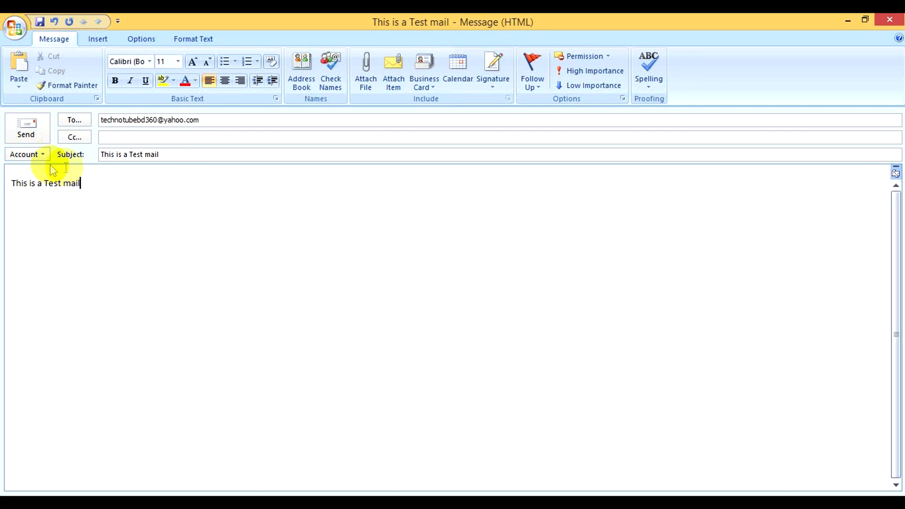
pyautogui.click(32, 155)
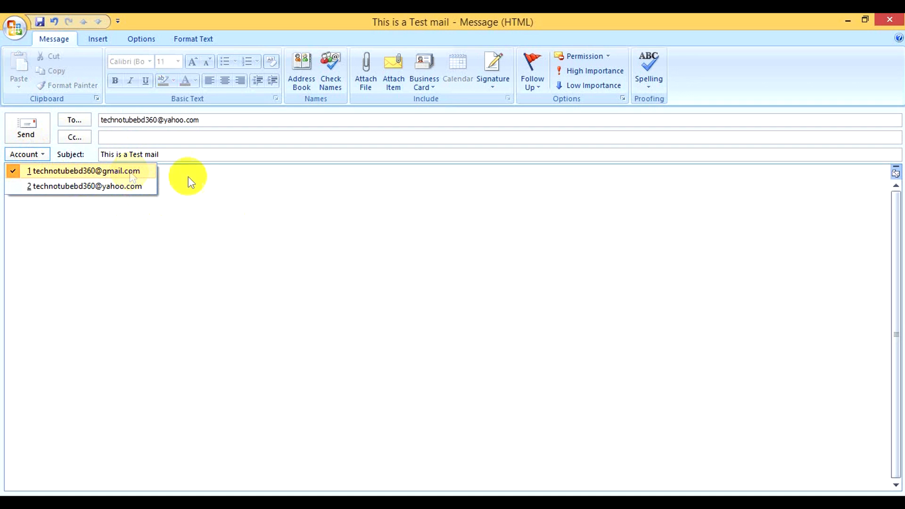
pyautogui.click(197, 205)
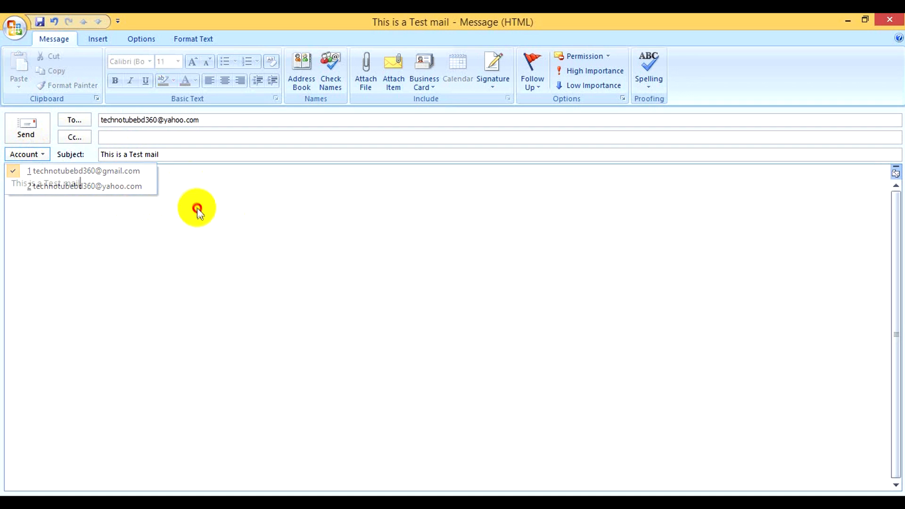
pyautogui.click(27, 125)
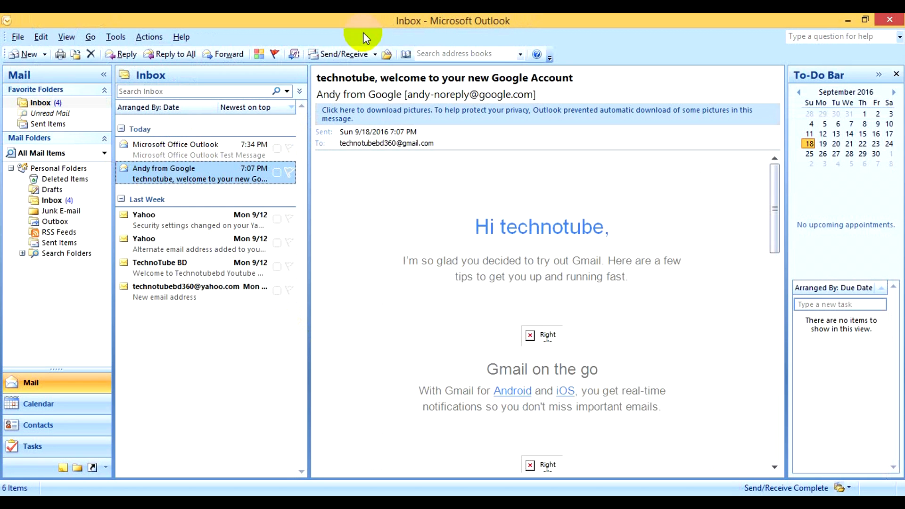
# Run Send/Receive, read the received 'This is a Test mail' message, and start a new message
pyautogui.click(343, 56)
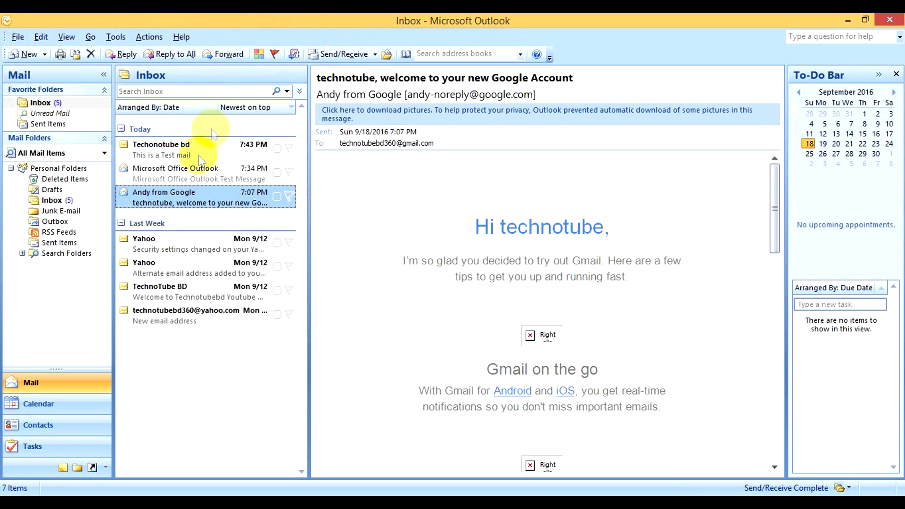
pyautogui.click(193, 157)
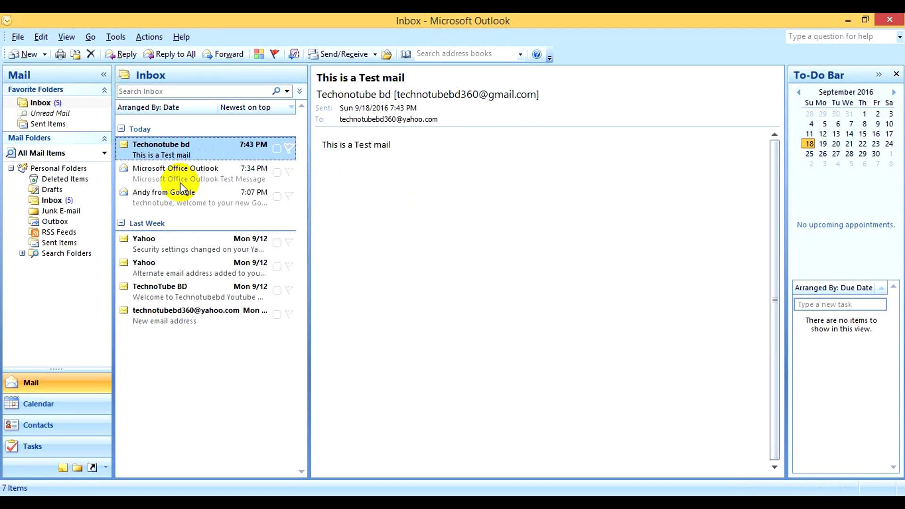
pyautogui.click(21, 53)
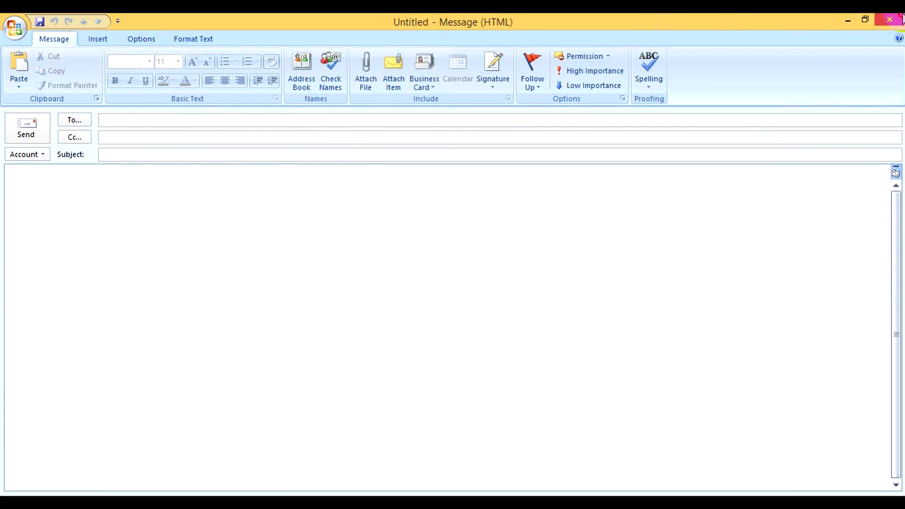
# Discard the blank message and start forwarding the opened test mail
pyautogui.click(889, 19)
pyautogui.doubleClick(161, 161)
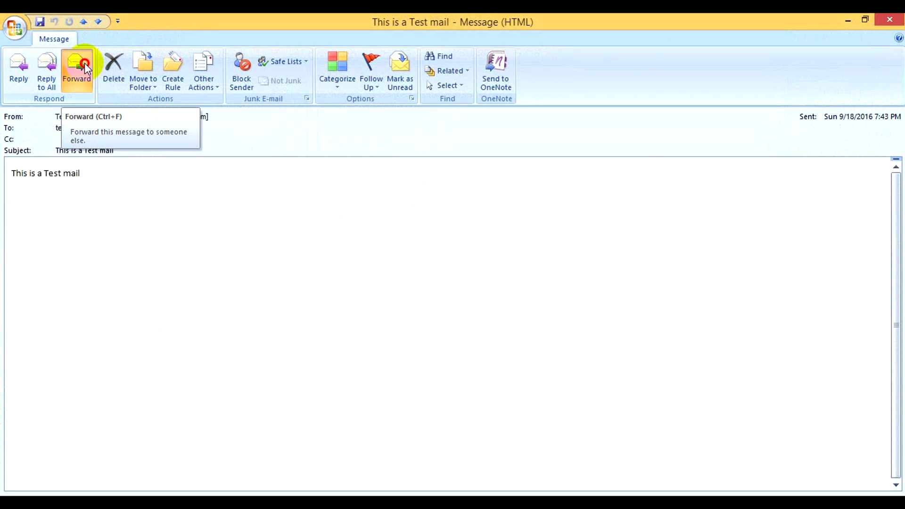
pyautogui.click(84, 65)
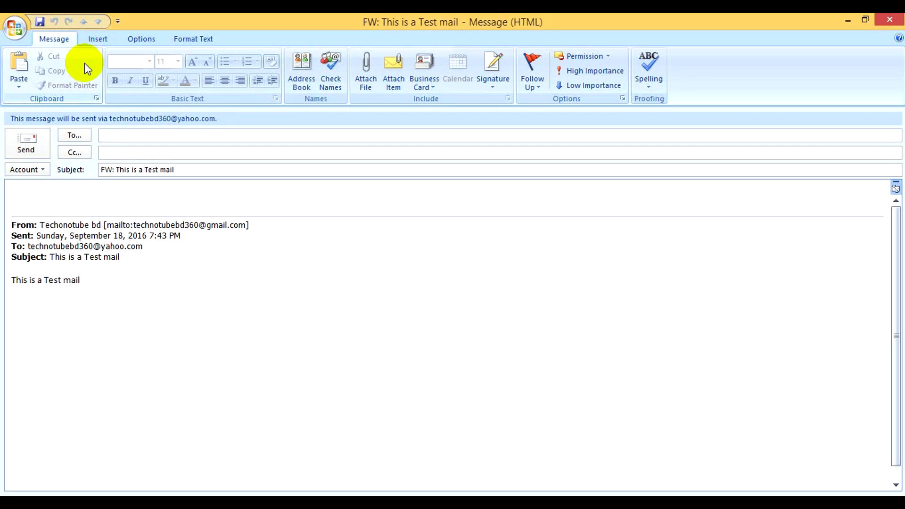
# Address the forward to the Gmail account, keep Yahoo as the sender, and send it
pyautogui.moveTo(93, 247); pyautogui.dragTo(27, 244)
pyautogui.click(104, 136)
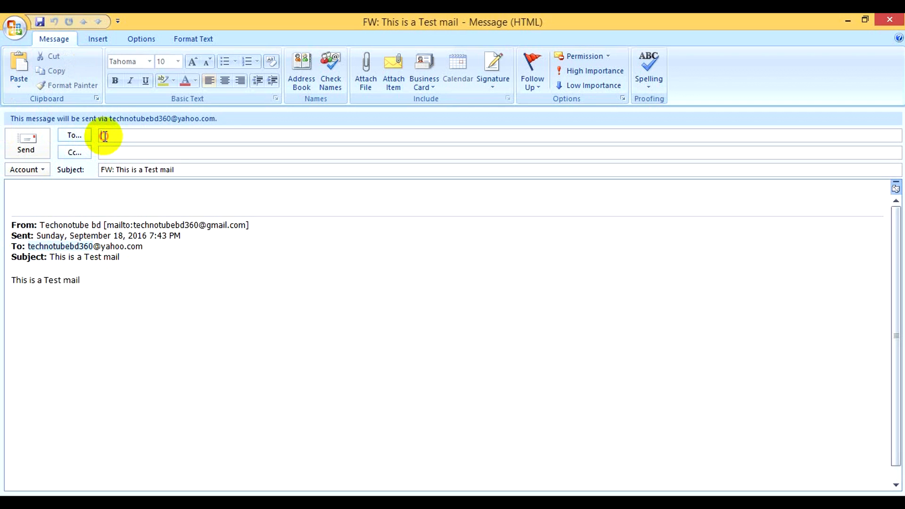
pyautogui.hotkey('ctrl', 'v')
pyautogui.write('@gmail.com')
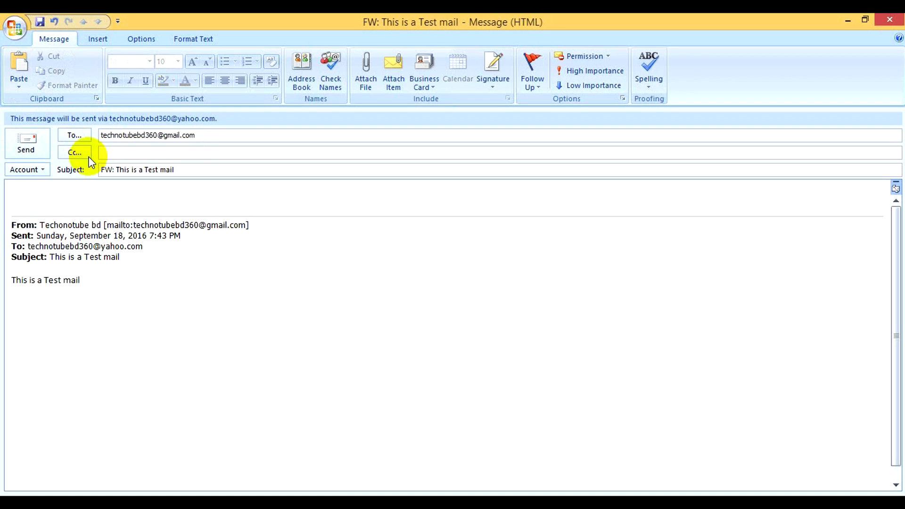
pyautogui.click(35, 172)
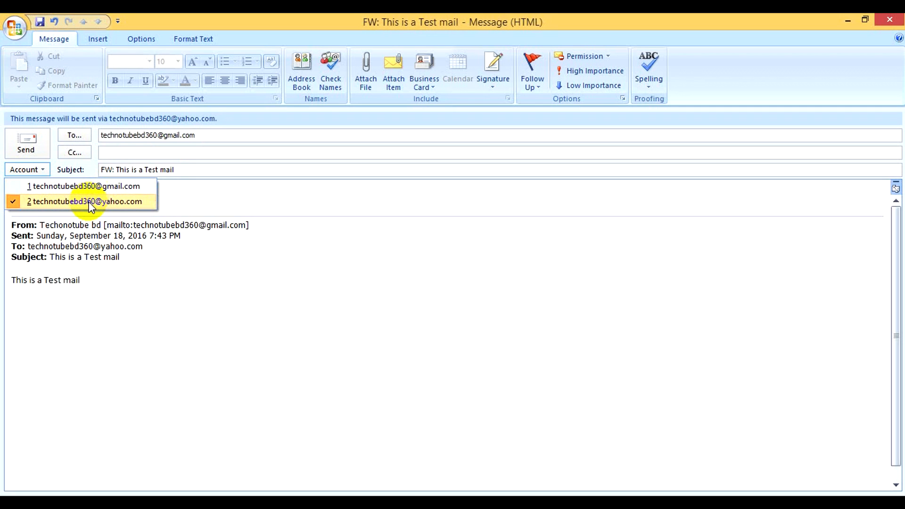
pyautogui.click(90, 202)
pyautogui.click(32, 171)
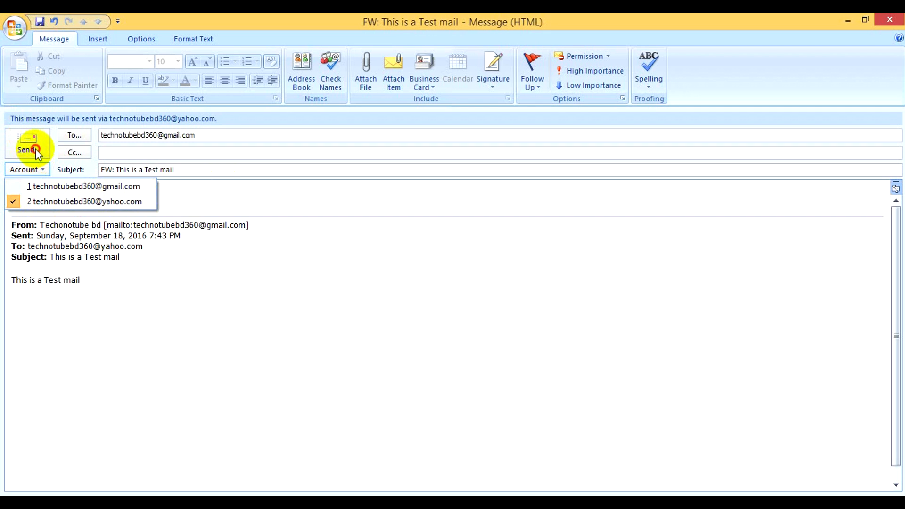
pyautogui.click(36, 149)
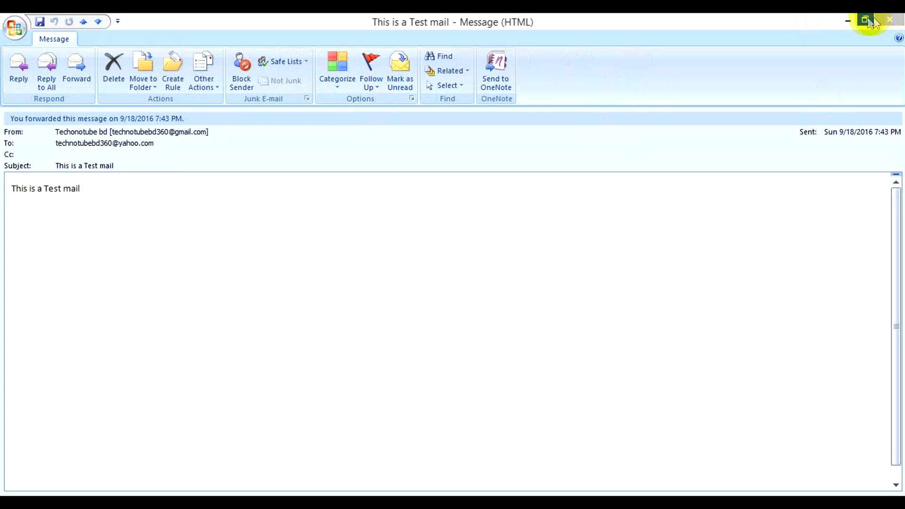
# Close the message window and run Send/Receive to download the forwarded mail
pyautogui.click(887, 21)
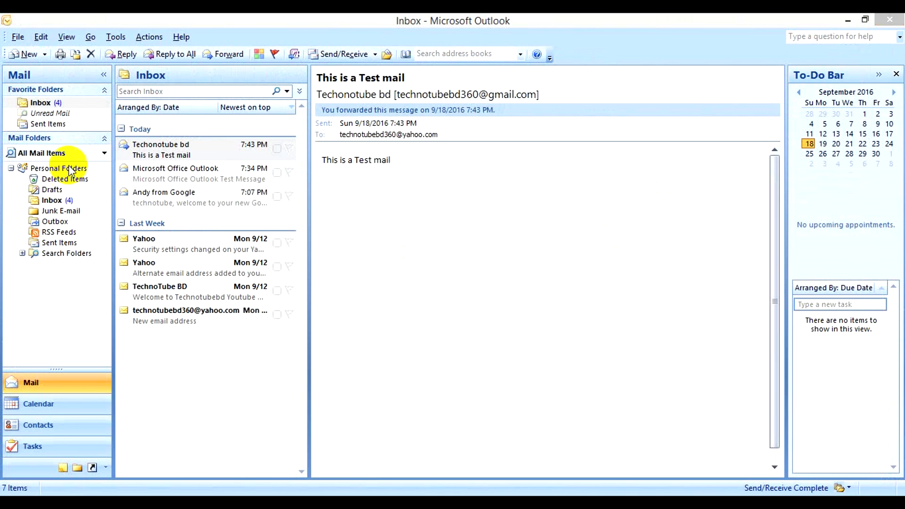
pyautogui.click(325, 54)
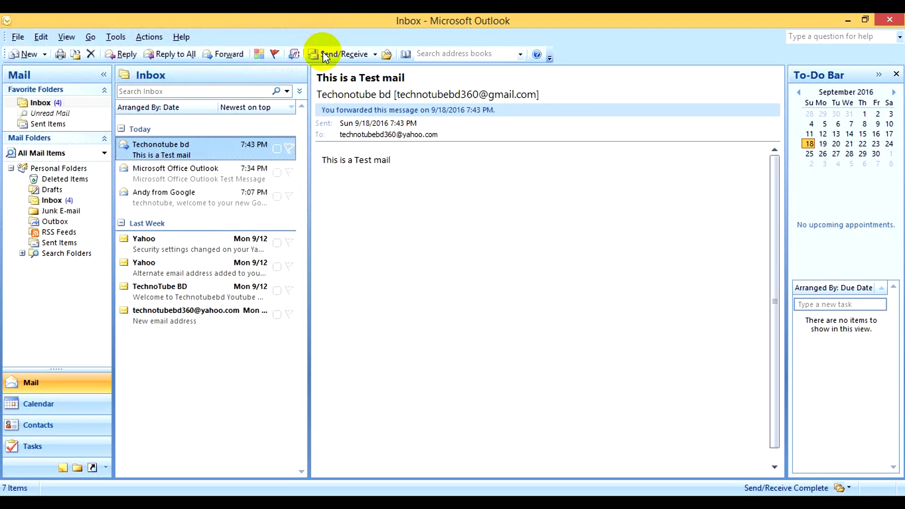
pyautogui.click(361, 58)
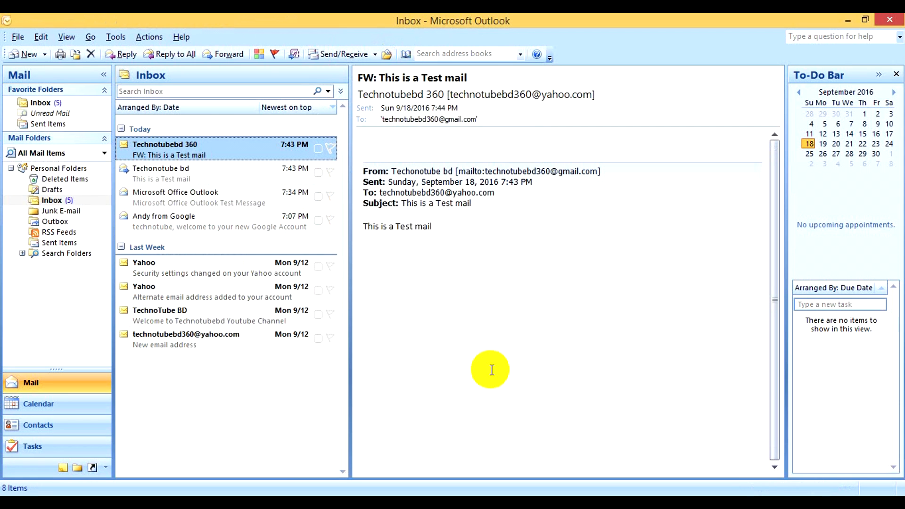